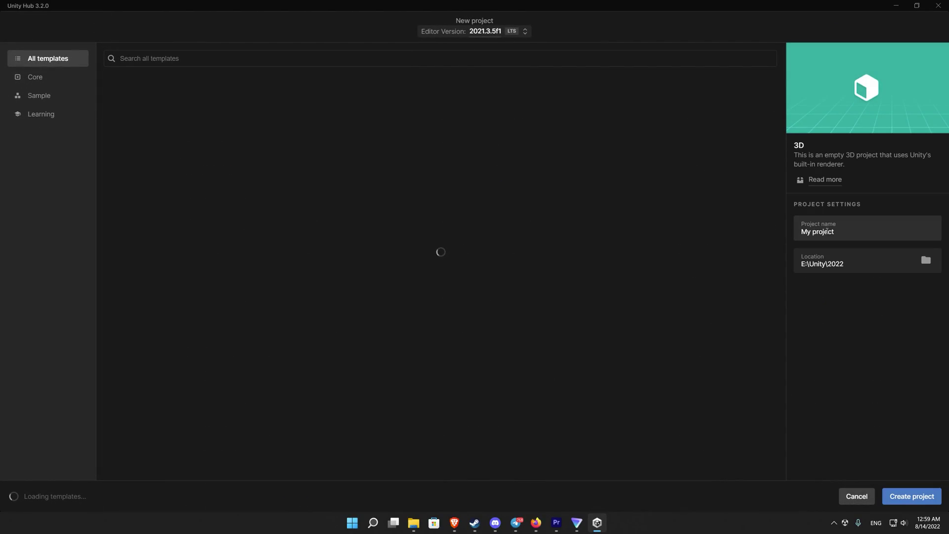
Step: Select the default project name in the New project dialog on editor 2021.3.5f1
double_click(831, 232)
Step: Name the project 'Hair System URP', pick the 3D (URP) template and create it
key("ctrl+a")
type("Hal")
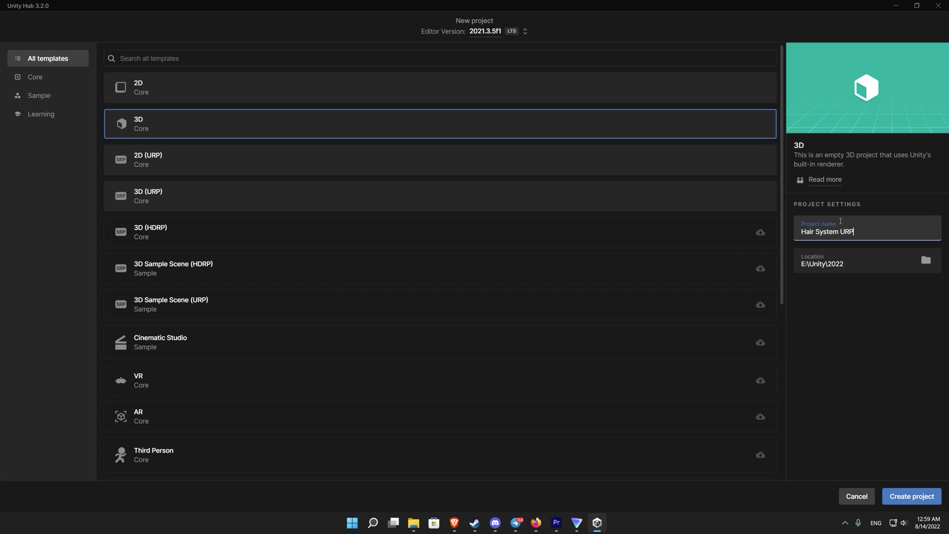
left_click(271, 206)
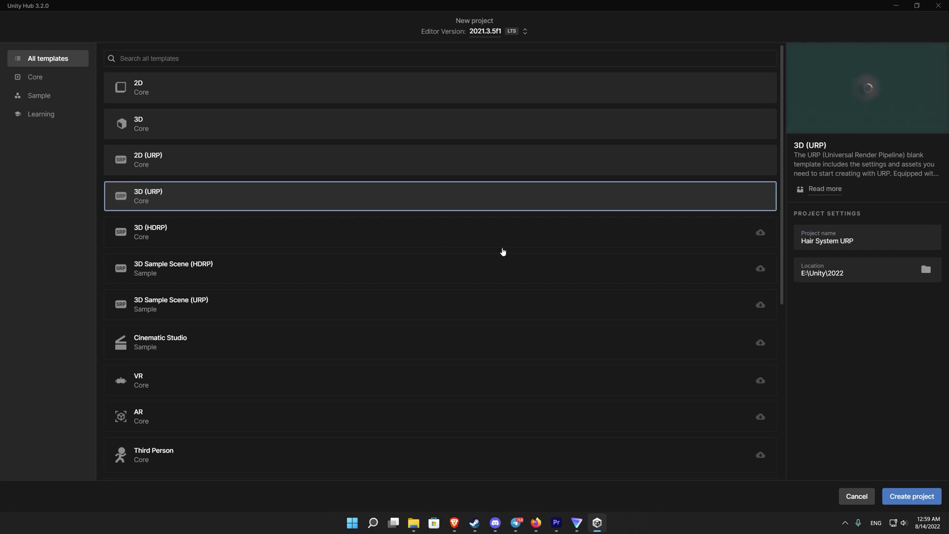
left_click(912, 496)
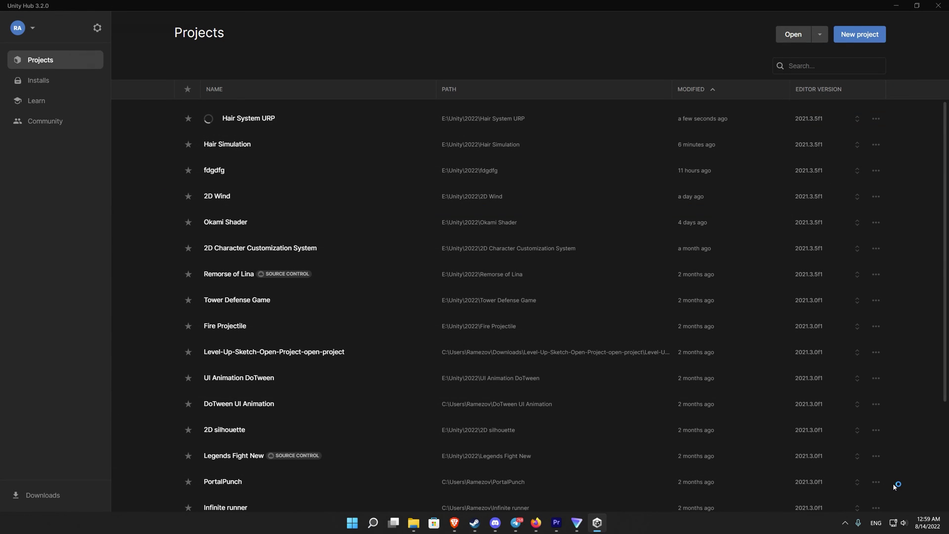
left_click(459, 525)
Step: Scroll the hair repository README and highlight the Unity 2020.2.0f1+ requirement
left_click(178, 4)
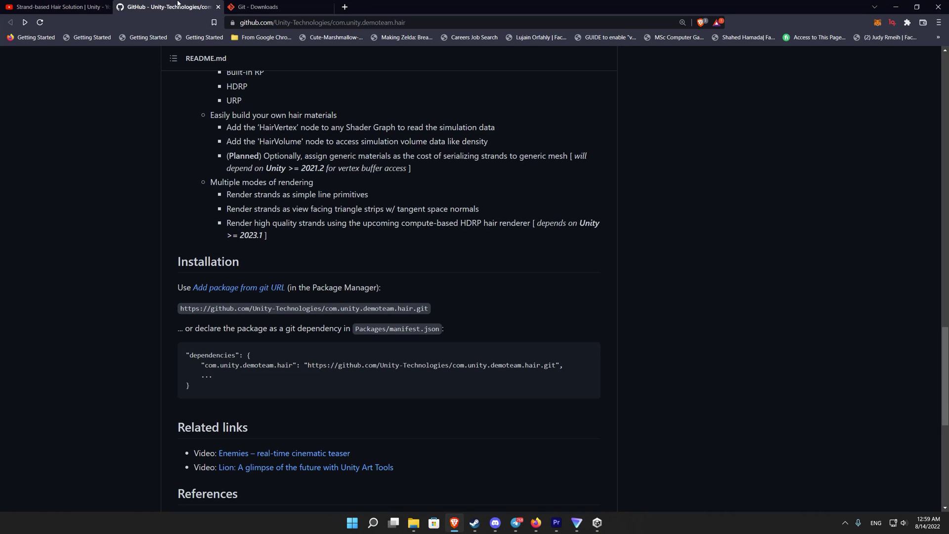
scroll(345, 118, "up", 15)
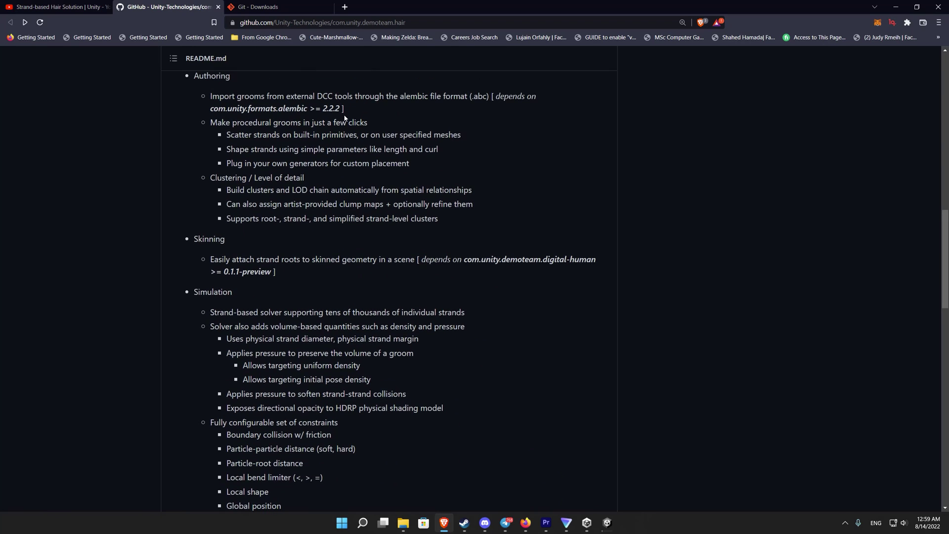
scroll(345, 117, "up", 8)
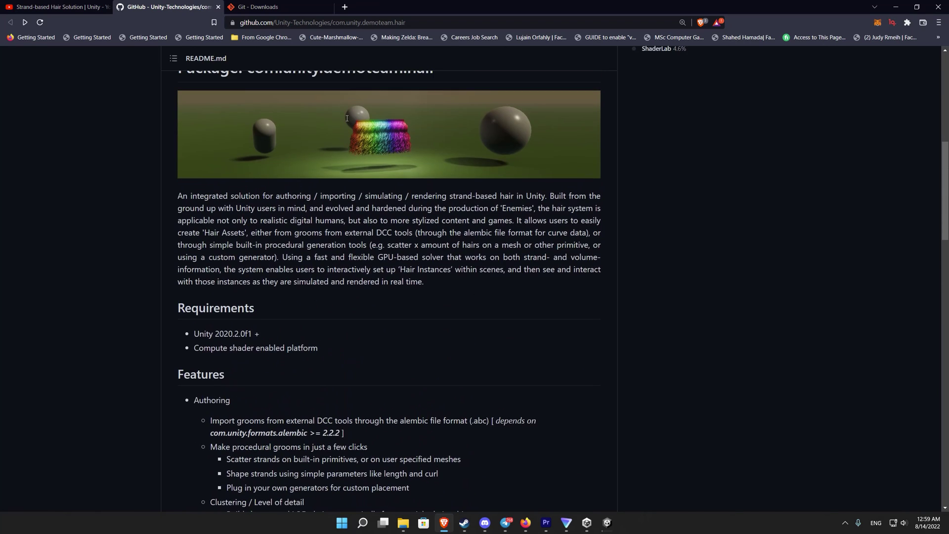
scroll(344, 120, "up", 5)
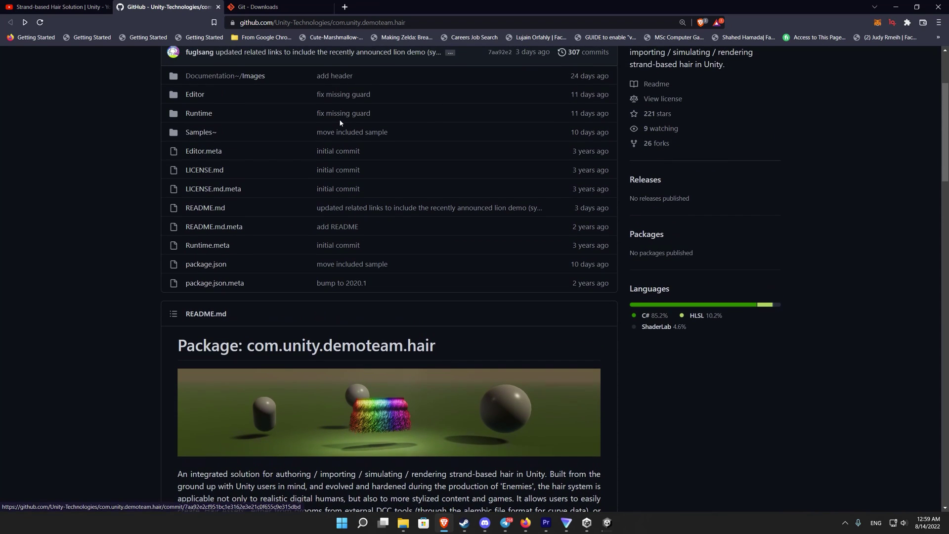
scroll(340, 122, "up", 2)
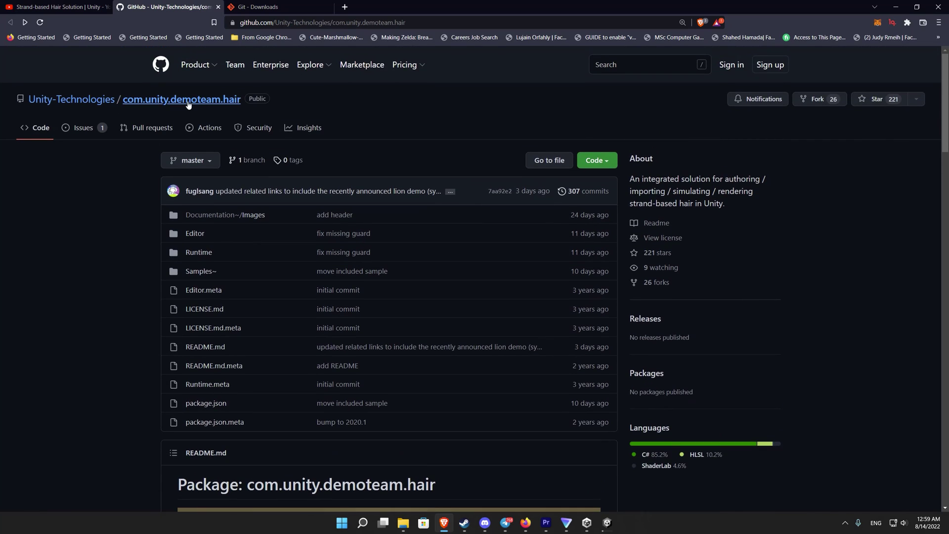
mouse_move(140, 112)
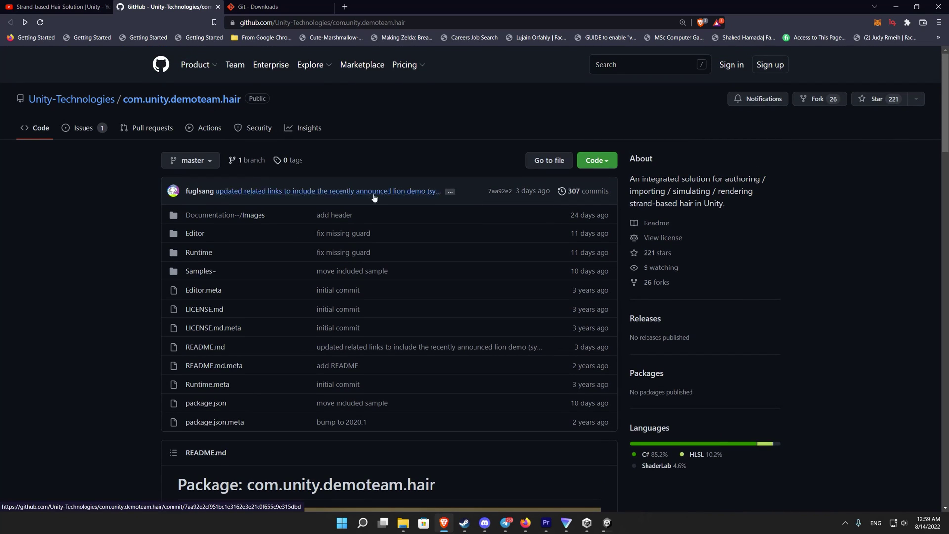
scroll(376, 189, "down", 5)
scroll(375, 186, "down", 1)
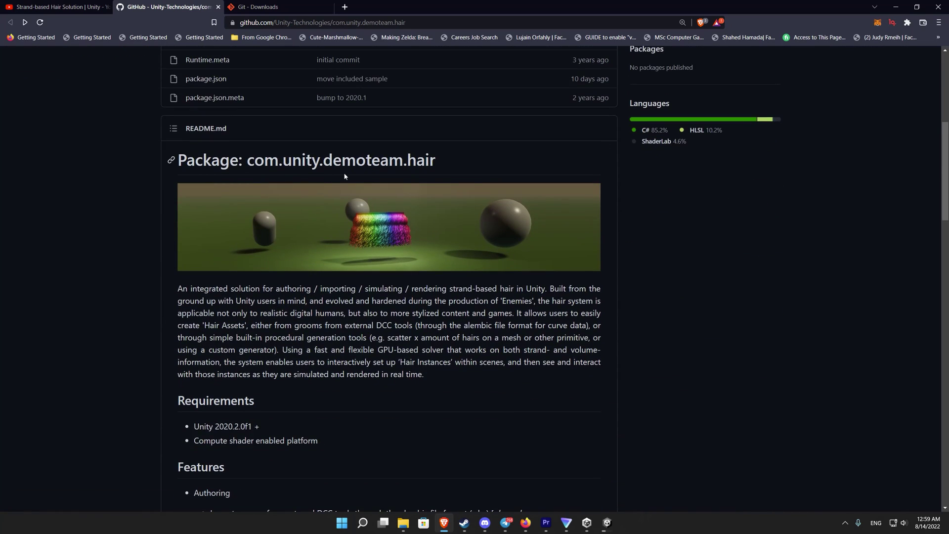
scroll(376, 217, "down", 2)
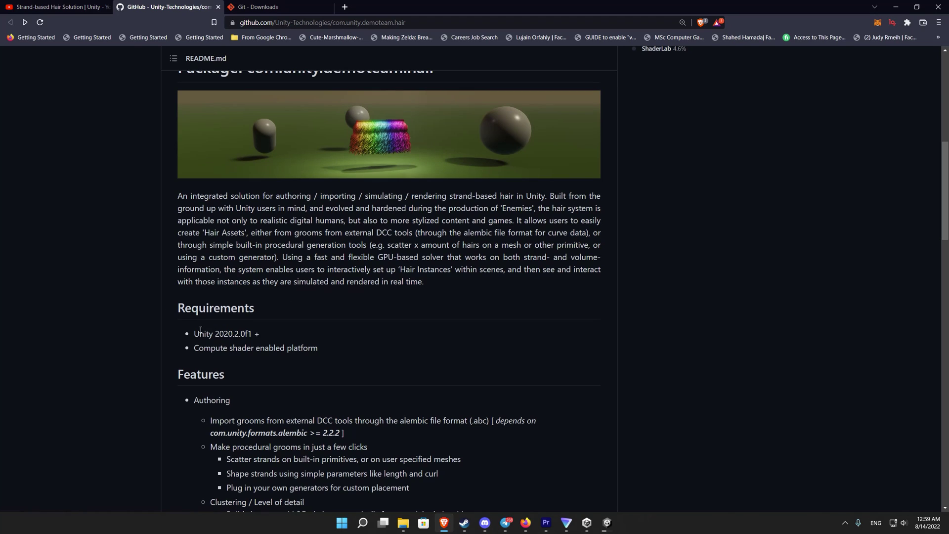
left_click_drag(194, 336, 258, 337)
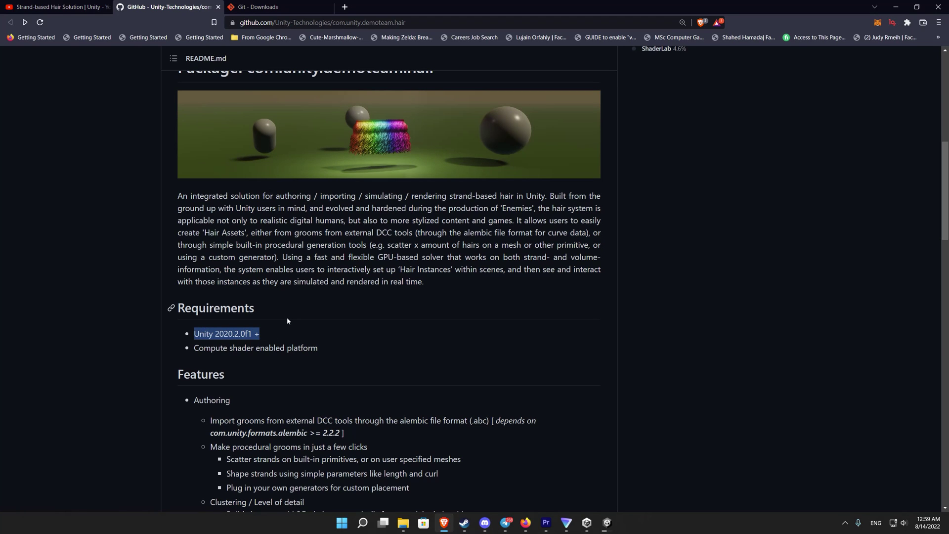
Step: Review the installation notes and select the package's git URL under Installation
scroll(287, 319, "down", 8)
scroll(292, 326, "down", 4)
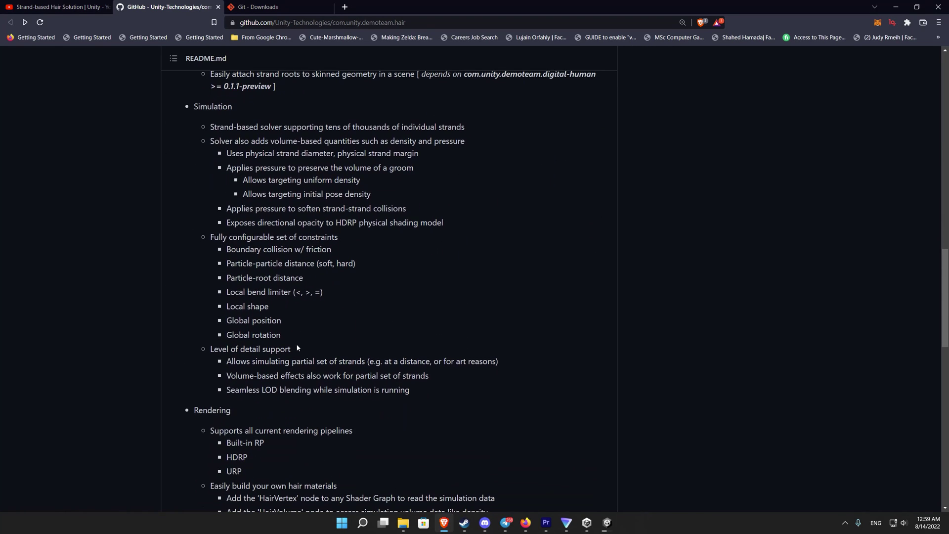
left_click_drag(242, 379, 209, 339)
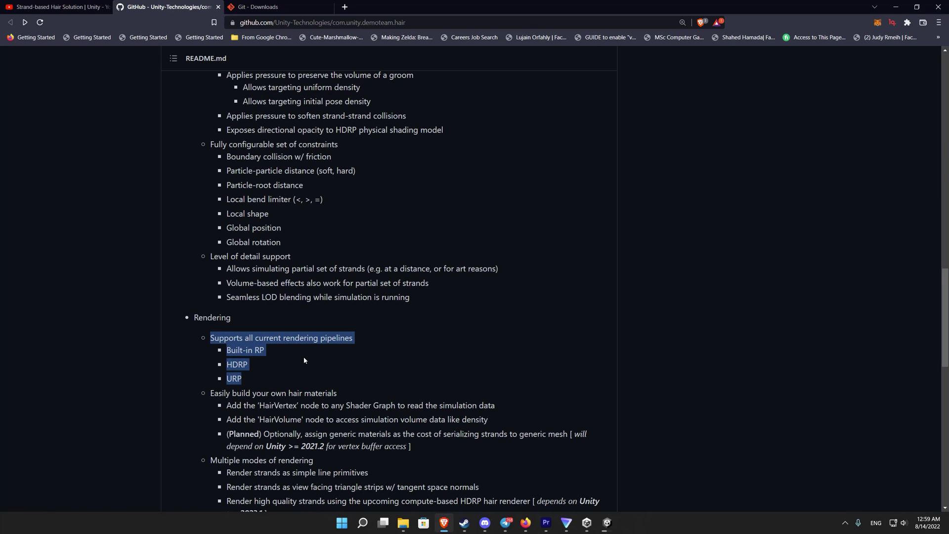
scroll(310, 352, "down", 7)
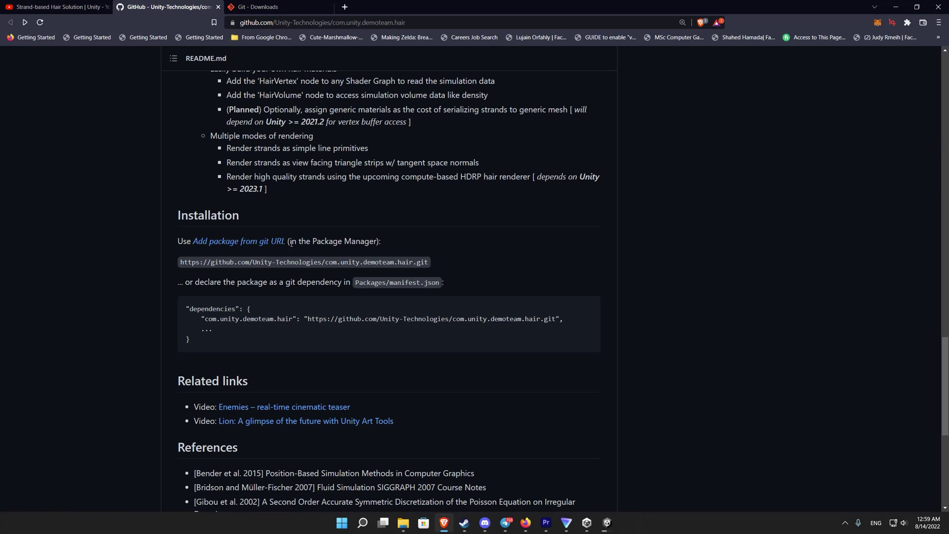
triple_click(189, 263)
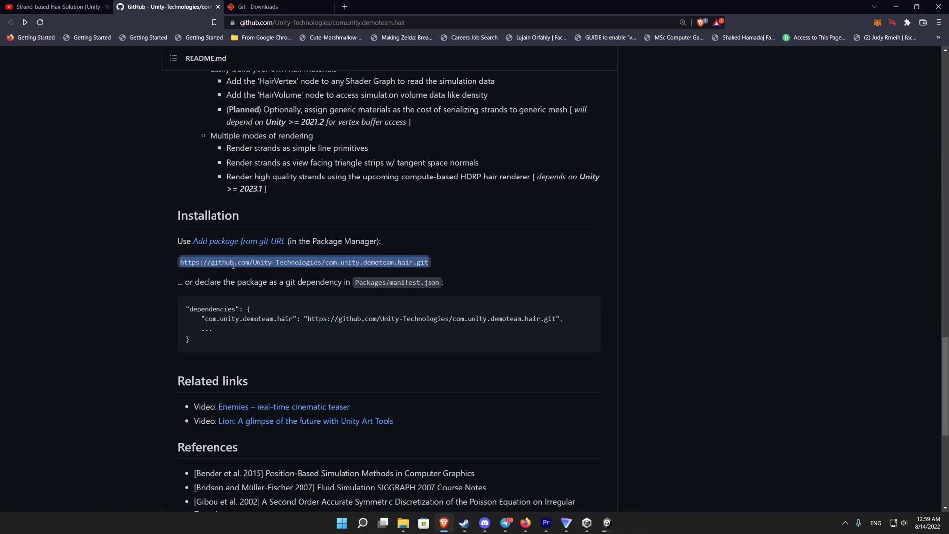
left_click(496, 253)
Step: Copy the repository's HTTPS clone URL from the green Code dropdown
scroll(495, 253, "up", 20)
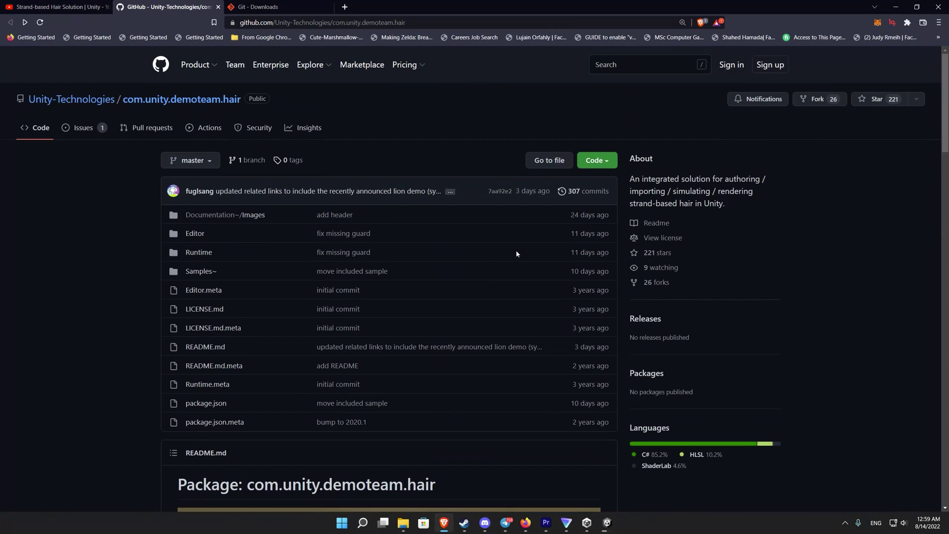
left_click(608, 164)
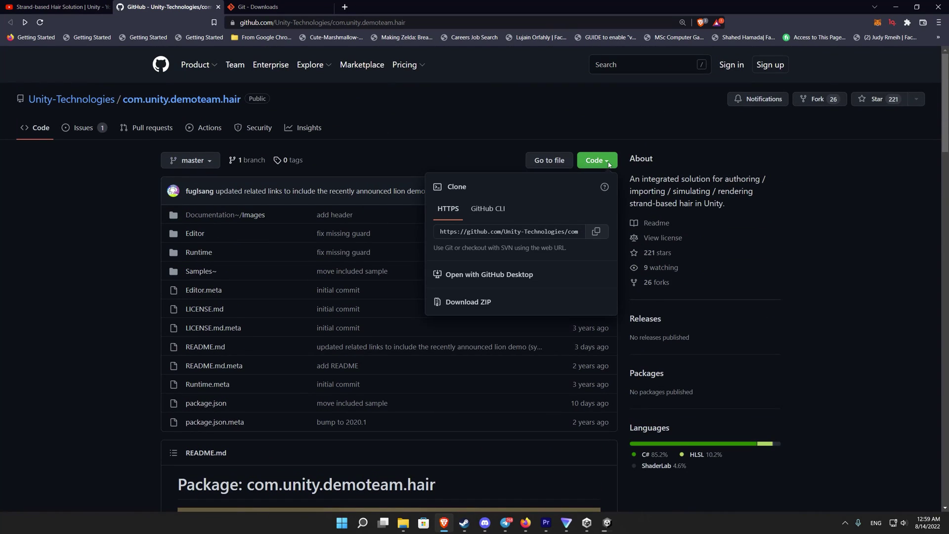
left_click(597, 232)
left_click(261, 7)
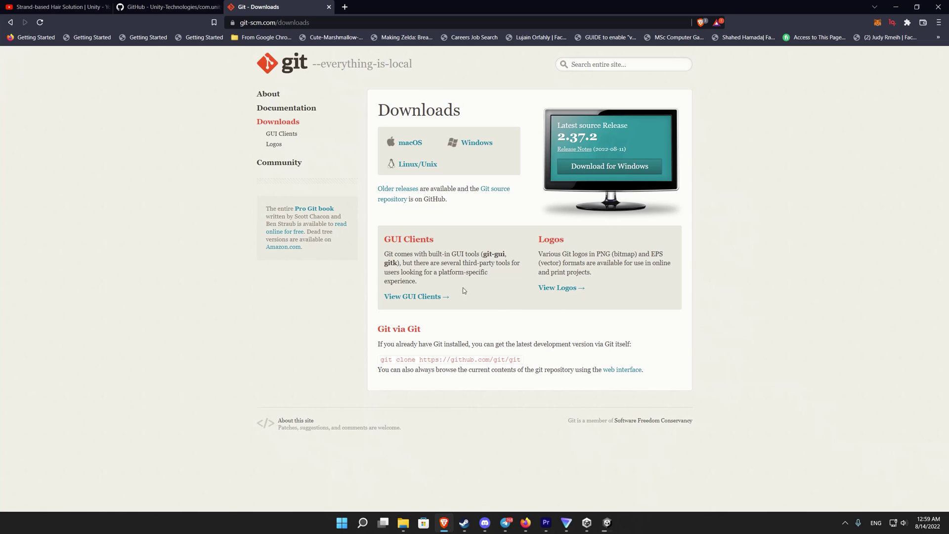
Step: Download Git for Windows, then return to the Unity editor
left_click(619, 168)
key("alt+Tab")
Step: Add the hair package in Package Manager from the pasted git URL and import the Minimal Hair Sample
left_click(157, 15)
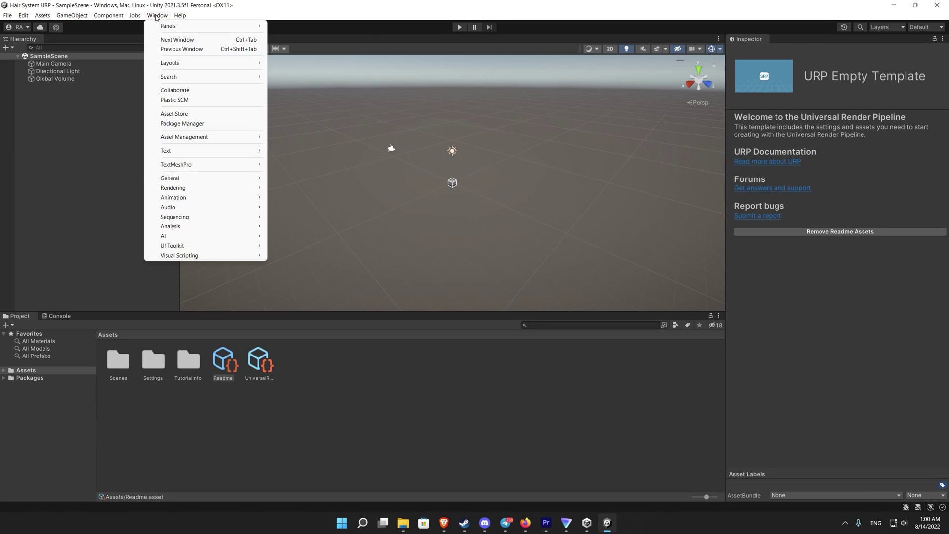
left_click(184, 124)
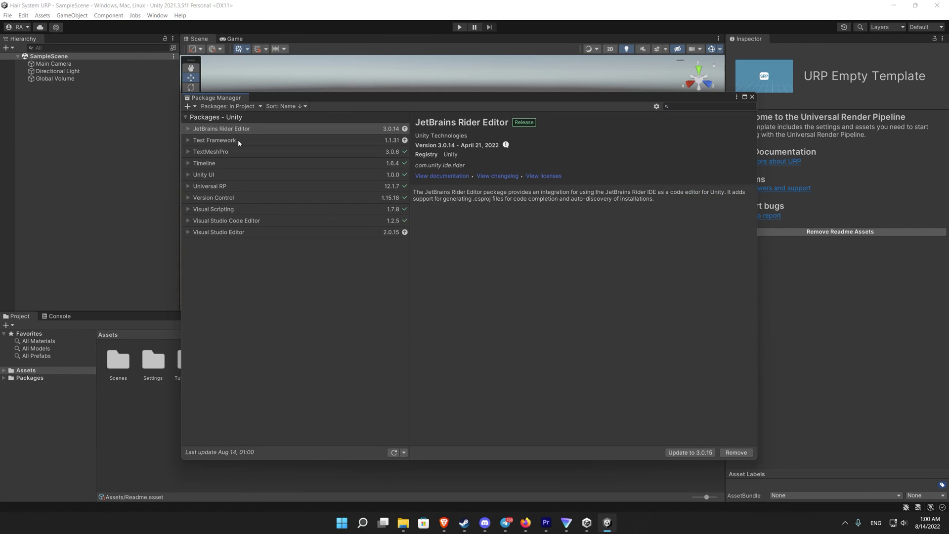
left_click(189, 106)
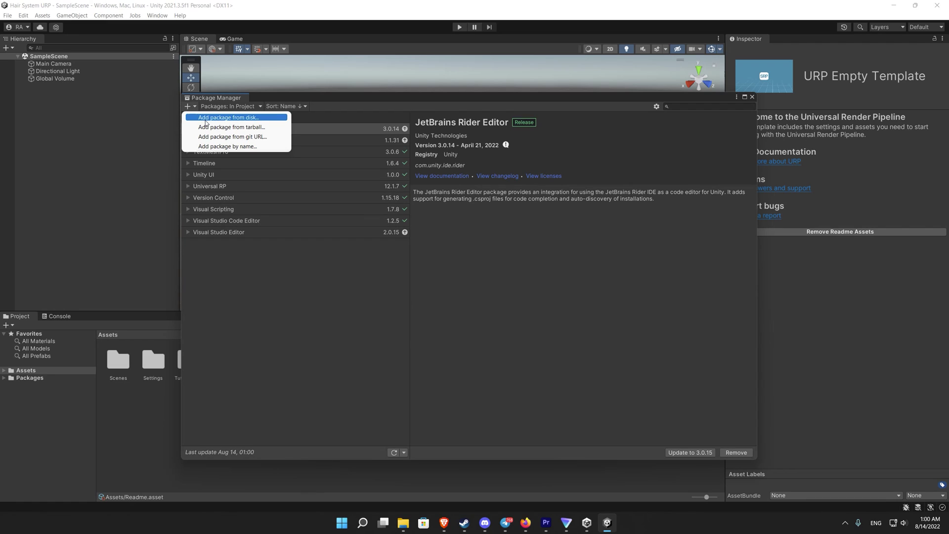
left_click(246, 137)
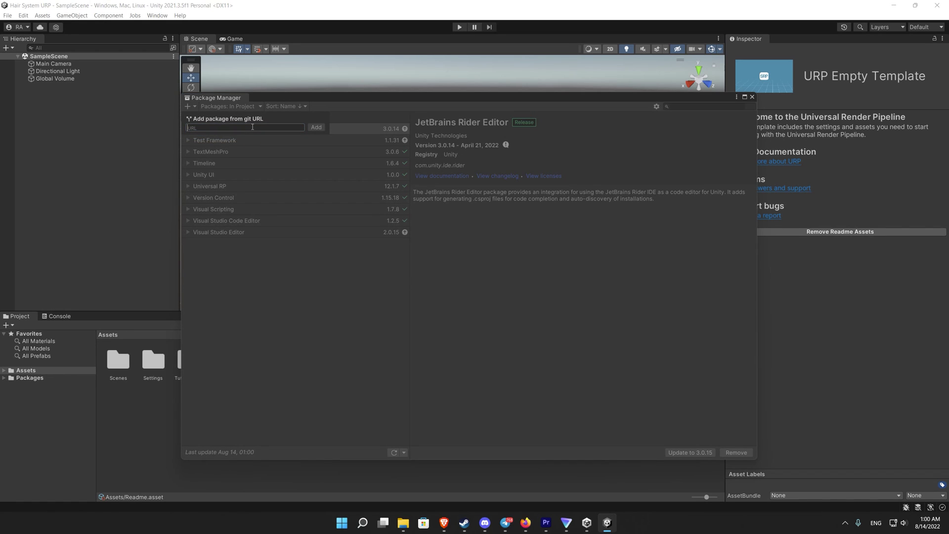
right_click(253, 127)
left_click(265, 151)
left_click(316, 128)
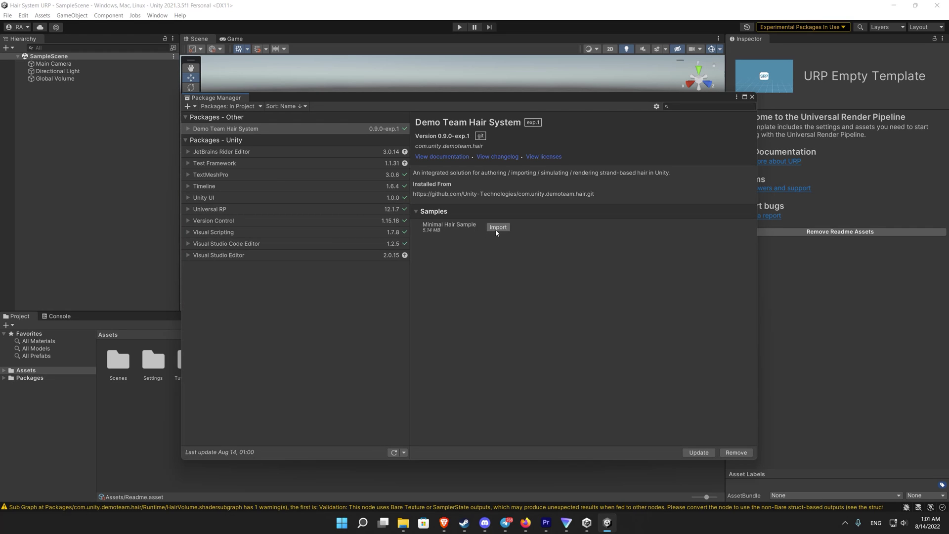
left_click(498, 228)
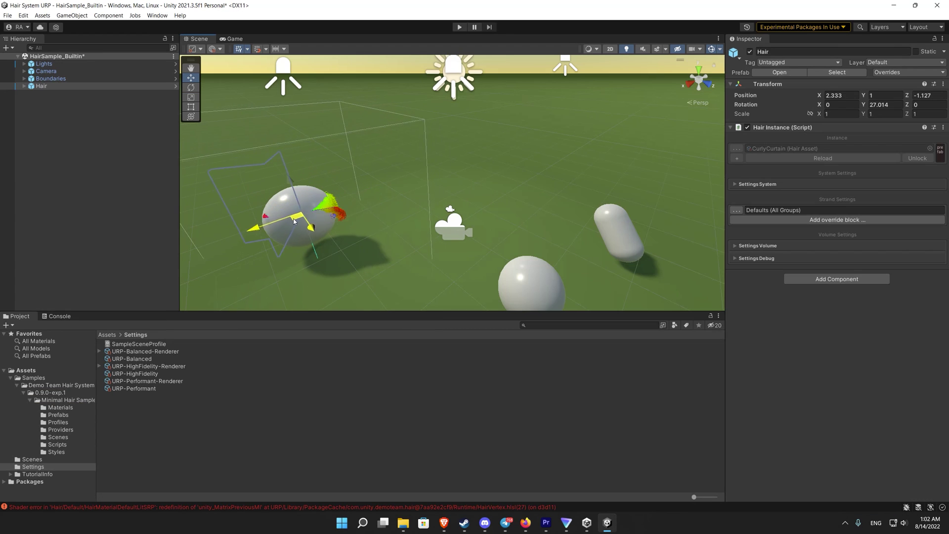
Step: Move the hair onto the lower sphere and list the hair sample scenes in the Scenes folder
left_click_drag(310, 190, 401, 215)
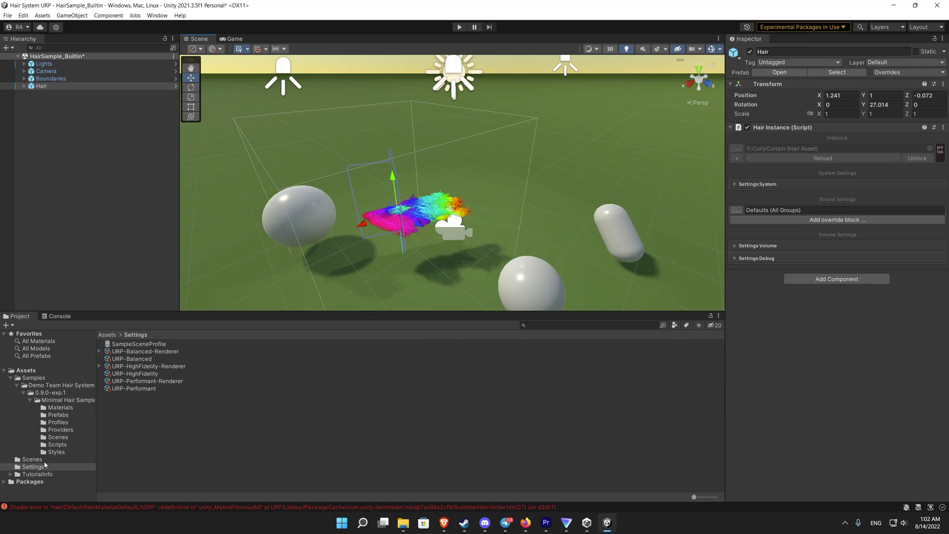
left_click(31, 459)
left_click(58, 437)
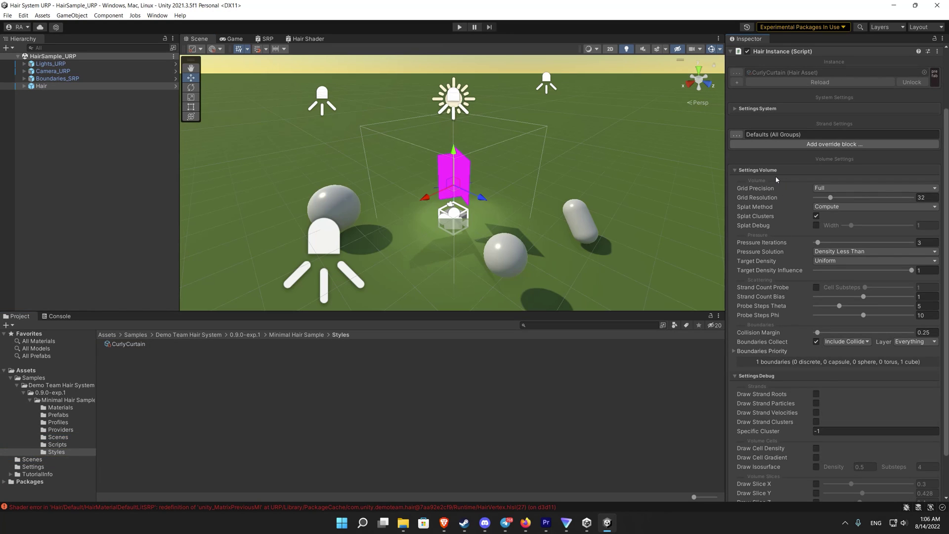
scroll(762, 195, "up", 3)
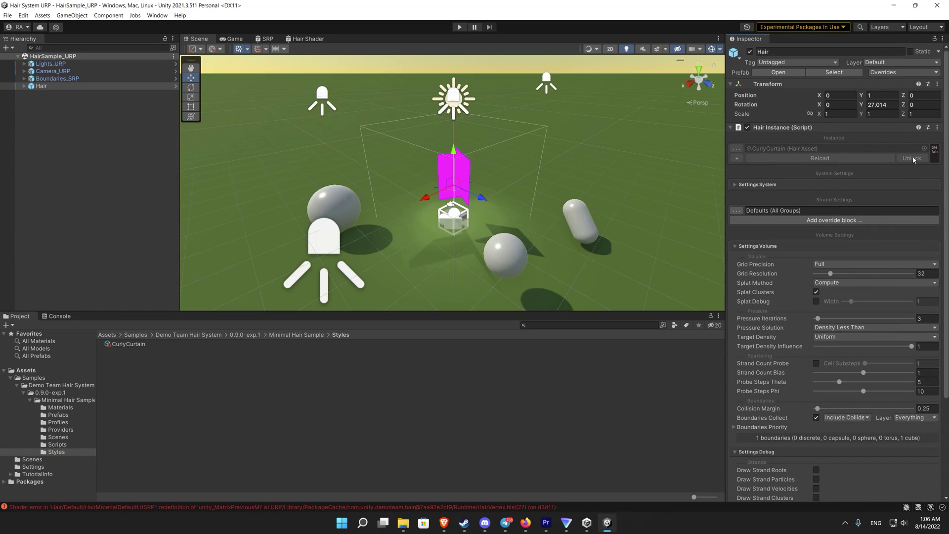
Step: Drag the Hair object over the big sphere and slide it across the sphere's surface
right_click(37, 87)
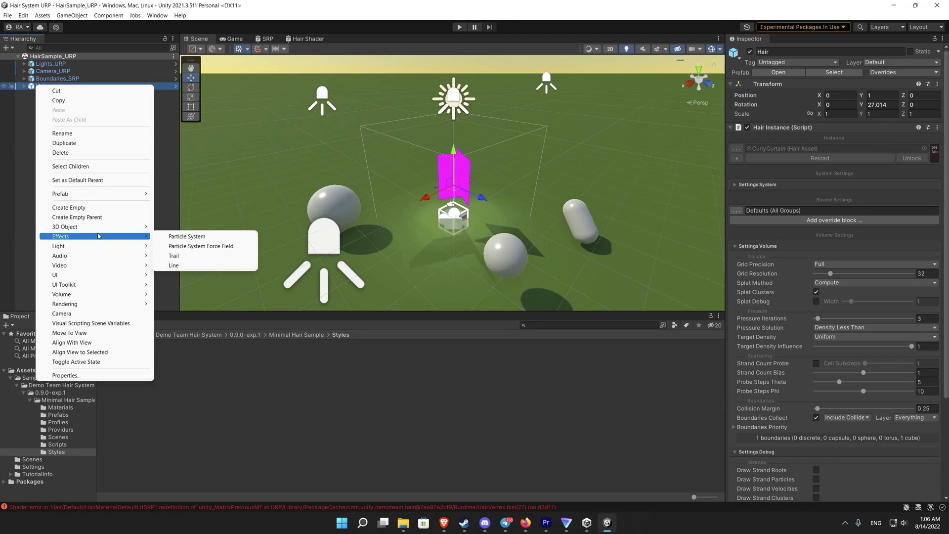
mouse_move(99, 194)
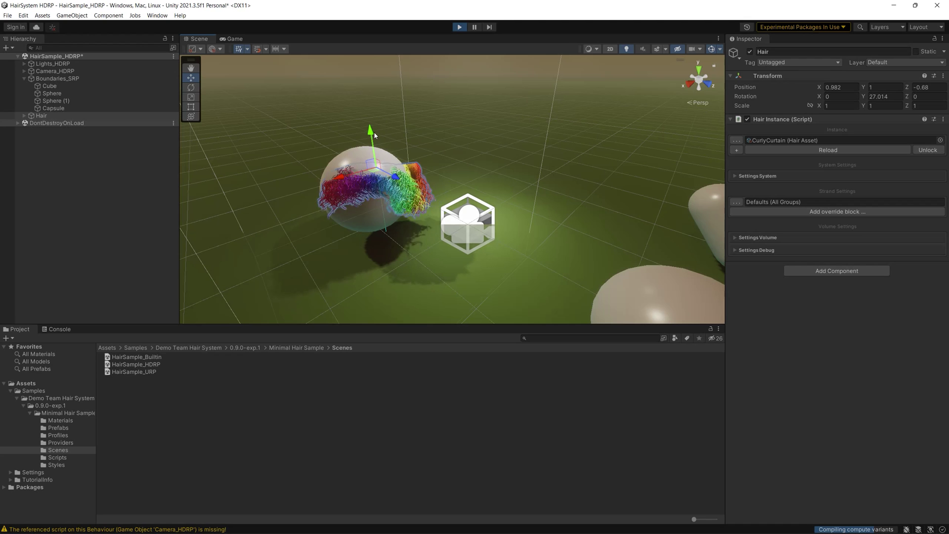
left_click_drag(374, 131, 571, 207)
middle_click_drag(571, 207, 543, 144)
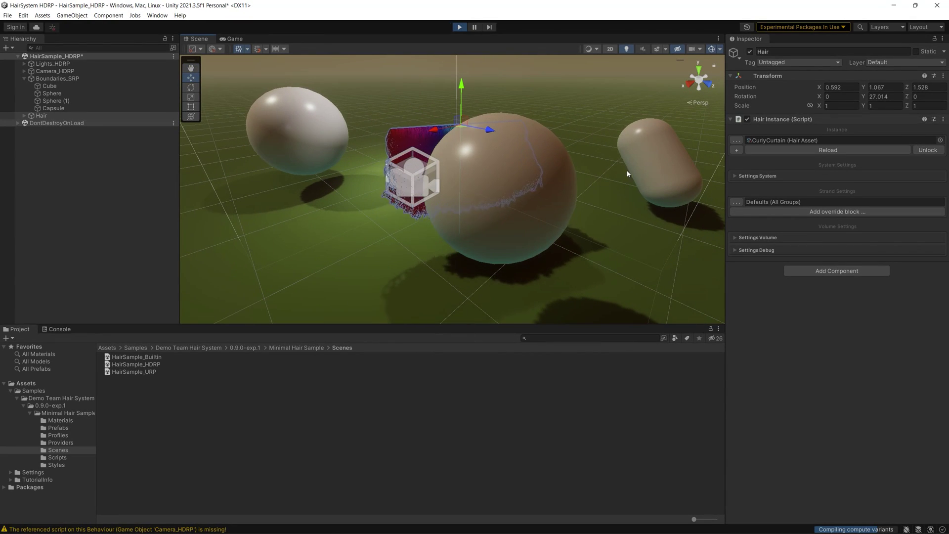
Step: Select the big sphere and push it up into the hanging hair
left_click(544, 198)
left_click_drag(501, 200, 488, 133)
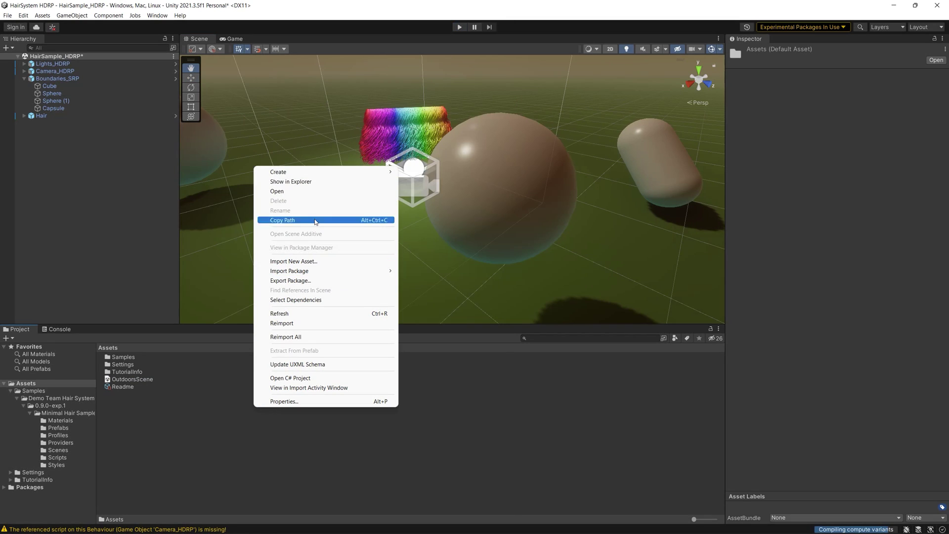
Step: Create an HDRP Lit Shader Graph asset in Assets named HairShader
mouse_move(376, 172)
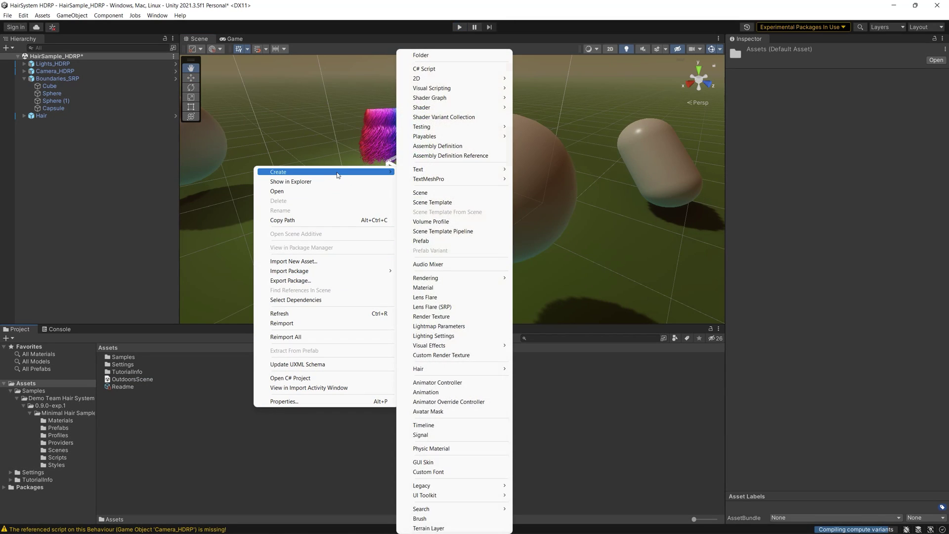
mouse_move(458, 80)
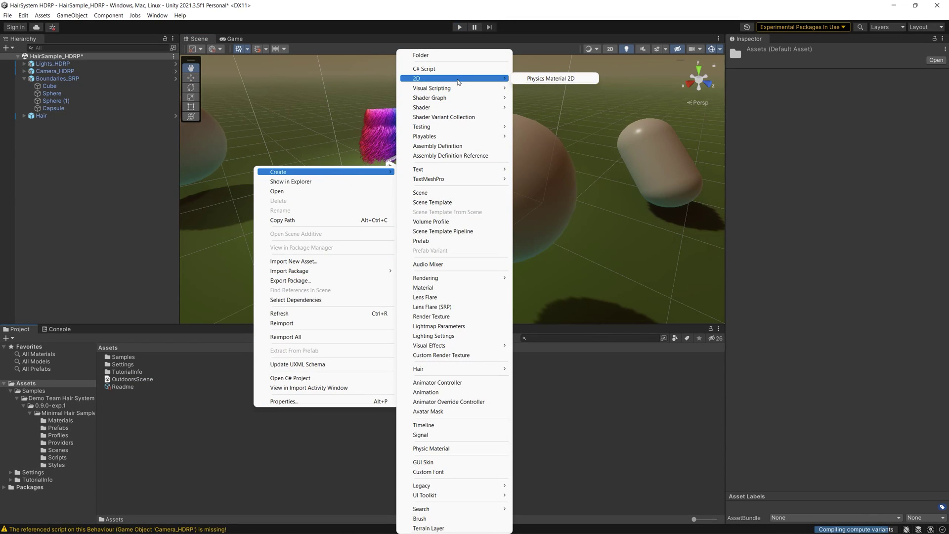
mouse_move(459, 103)
mouse_move(537, 97)
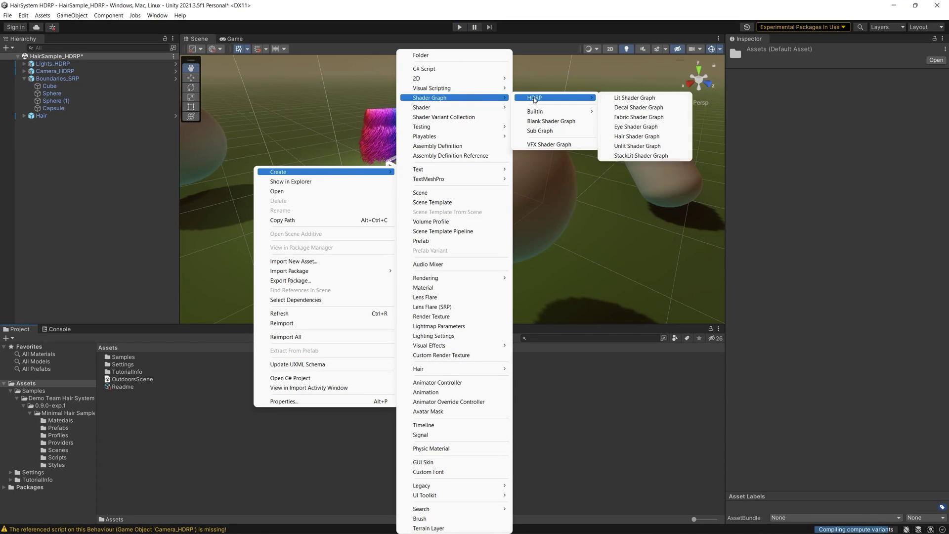
left_click(637, 98)
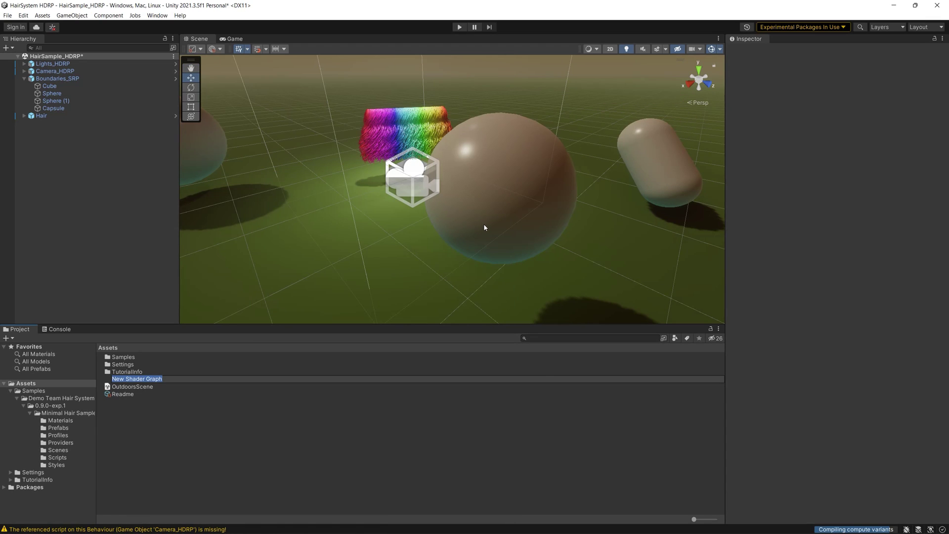
type("HairShader")
key("Return")
Step: Open HairShader and add a HairVertex node found by searching 'ver'
double_click(127, 379)
key("space")
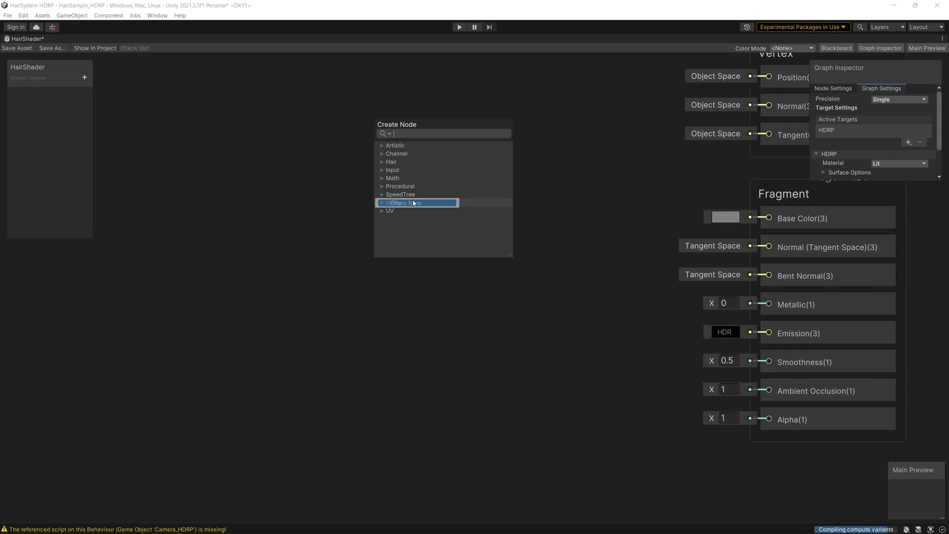
type("ver")
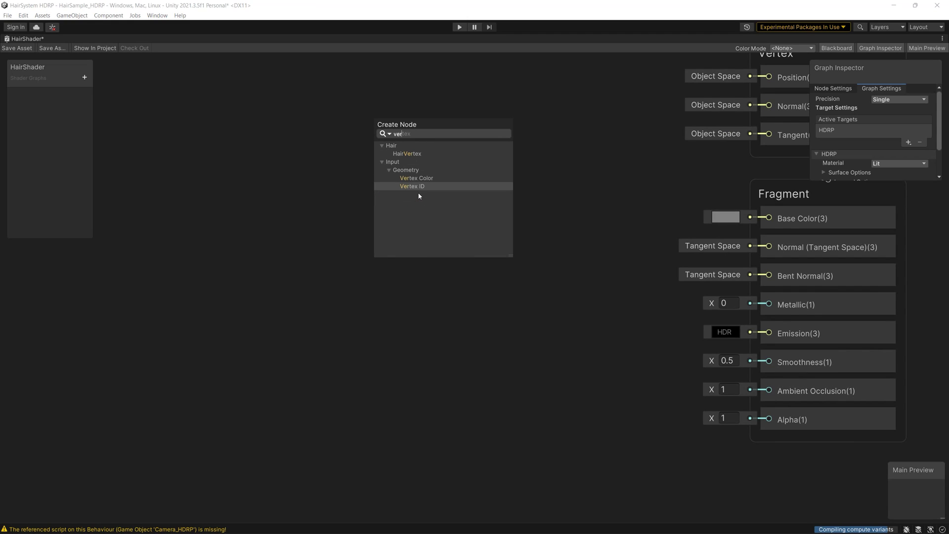
left_click(417, 153)
scroll(455, 127, "down", 3)
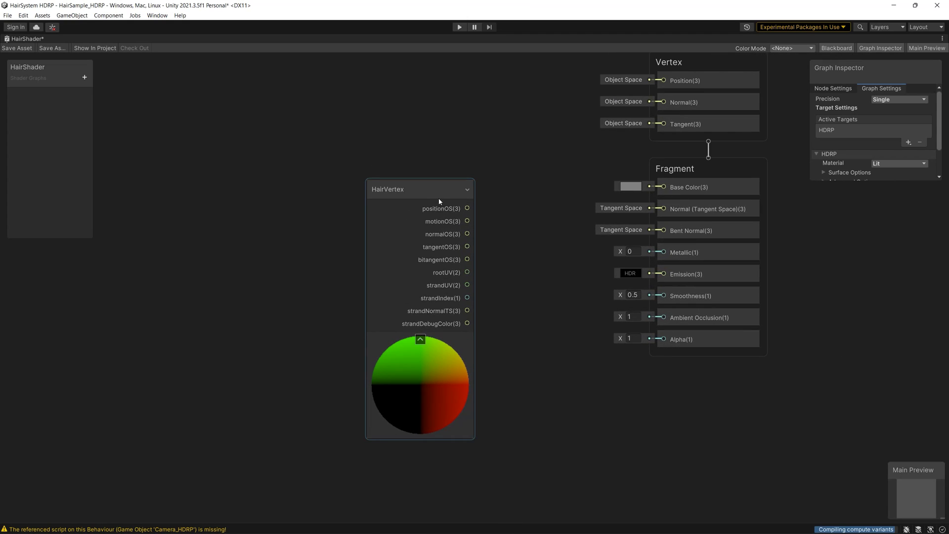
left_click_drag(438, 197, 411, 99)
scroll(483, 154, "up", 1)
Step: Wire positionOS, normalOS, tangentOS to vertex Position, Normal, Tangent and strandNormalTS to fragment Normal
left_click_drag(425, 133, 646, 111)
left_click_drag(428, 157, 647, 133)
left_click_drag(424, 172, 647, 155)
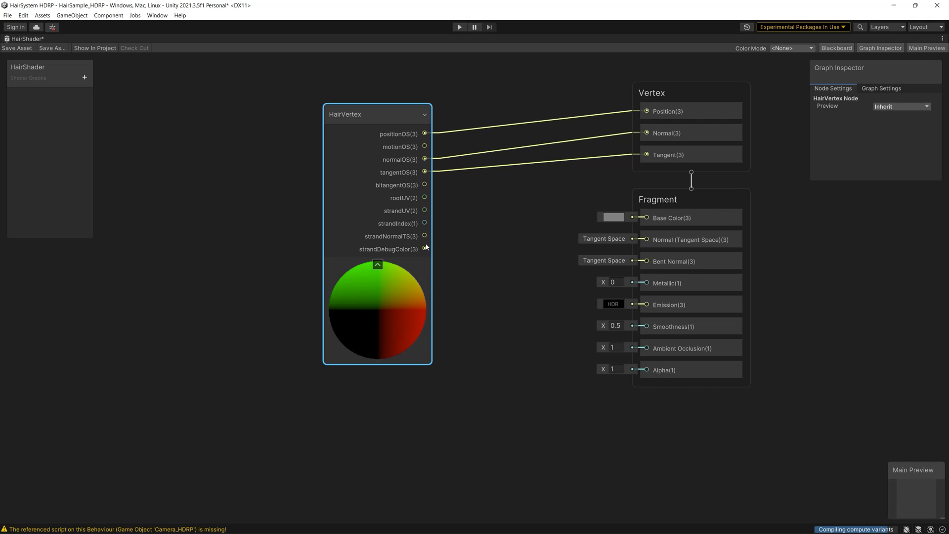
left_click_drag(426, 238, 654, 241)
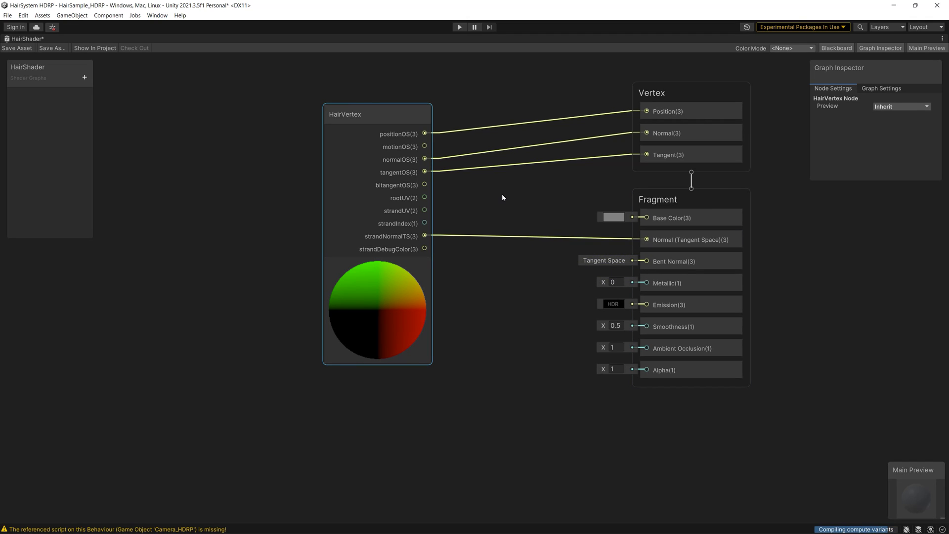
right_click(500, 196)
Step: Add a Color property to the Blackboard and connect it to Base Color
left_click(116, 96)
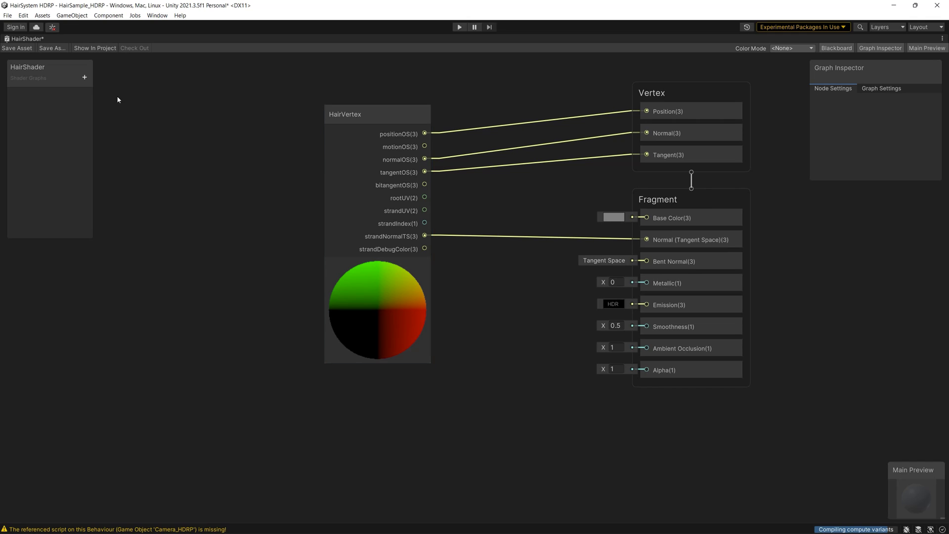
left_click(84, 78)
left_click(125, 135)
type("Color")
key("Return")
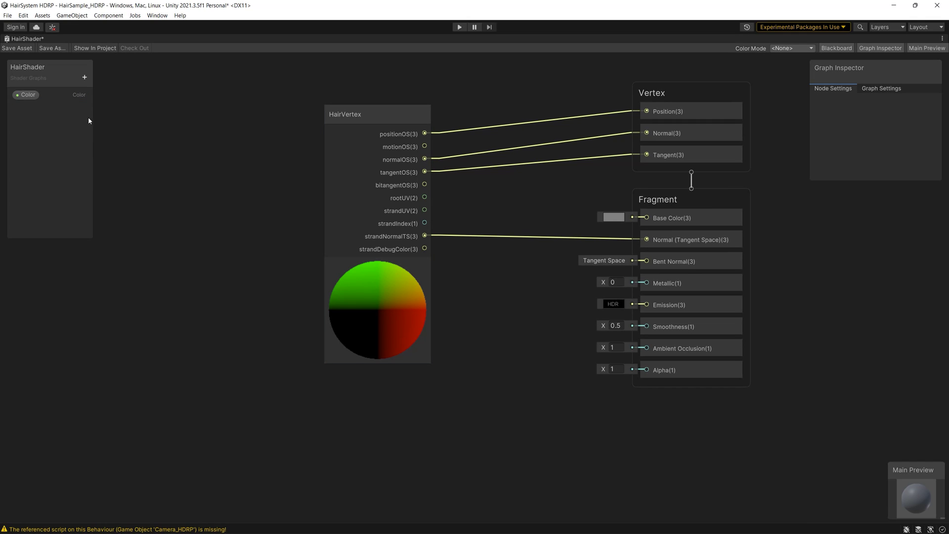
left_click(39, 98)
left_click_drag(471, 202, 646, 218)
Step: Add a Float property named Smoothness in Slider mode and connect it to Smoothness
left_click(84, 78)
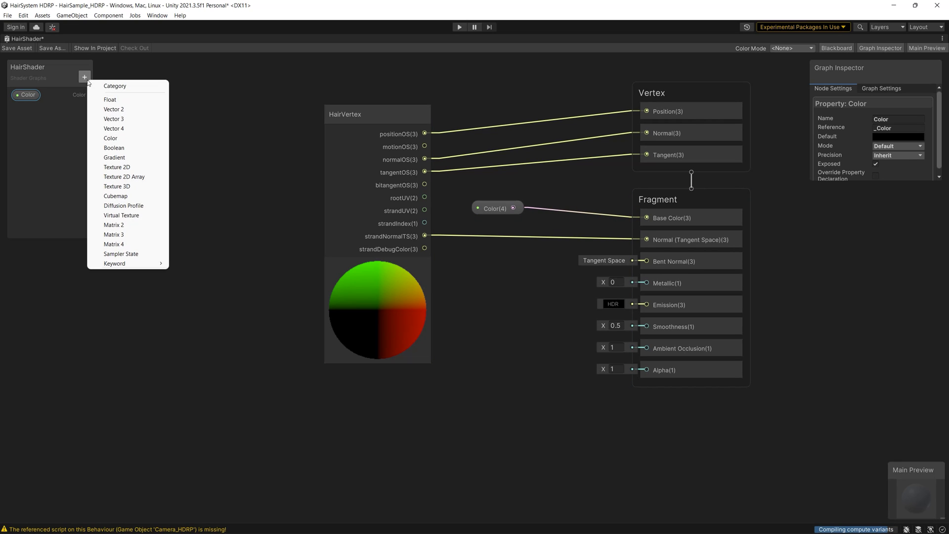
left_click(120, 101)
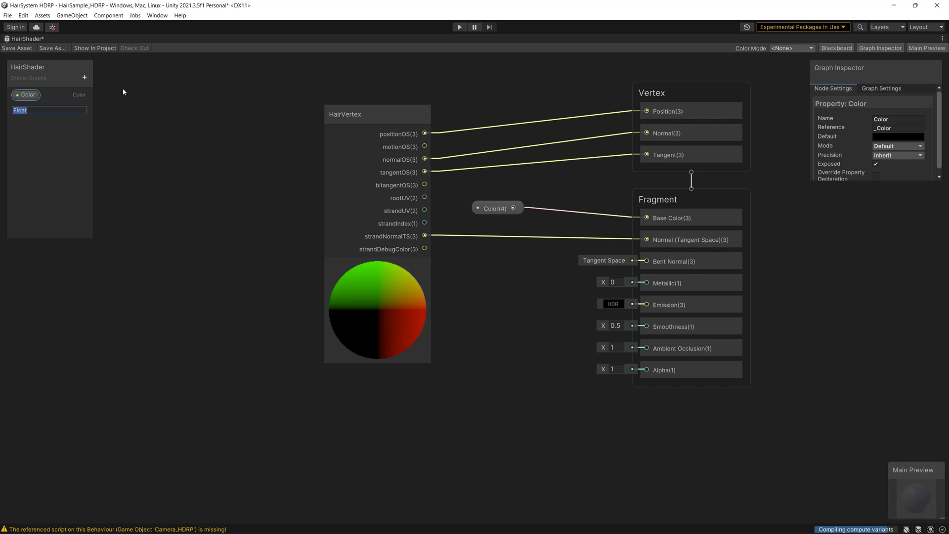
type("Smoothness")
key("Return")
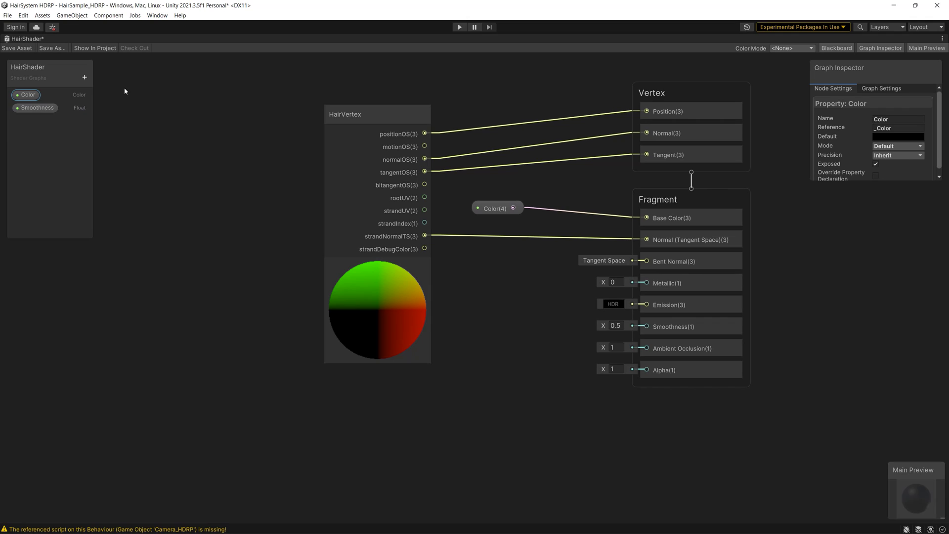
left_click(880, 147)
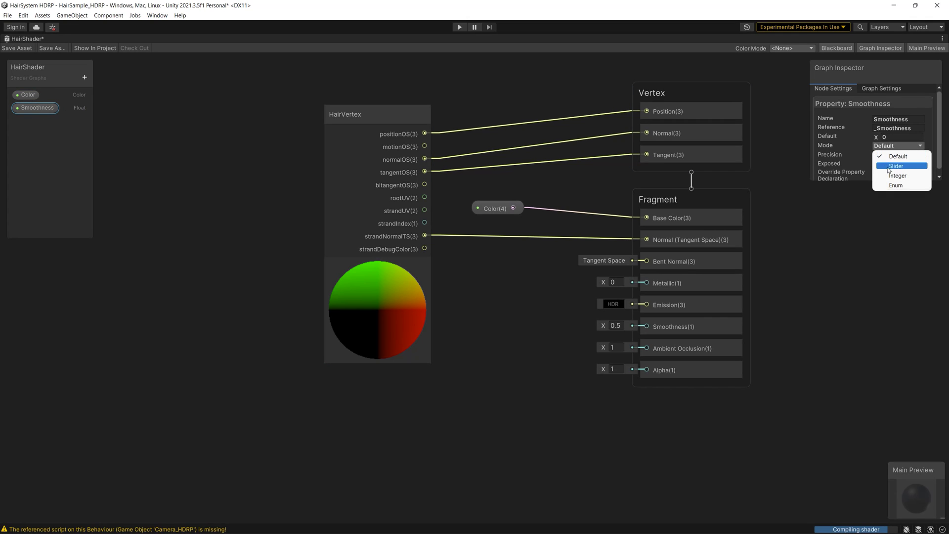
left_click(896, 166)
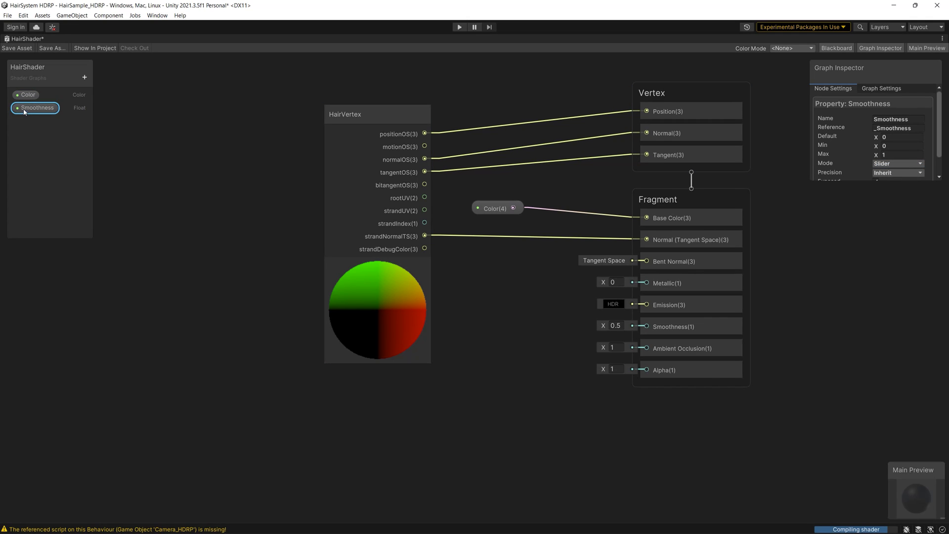
left_click_drag(37, 107, 519, 322)
left_click_drag(536, 319, 647, 326)
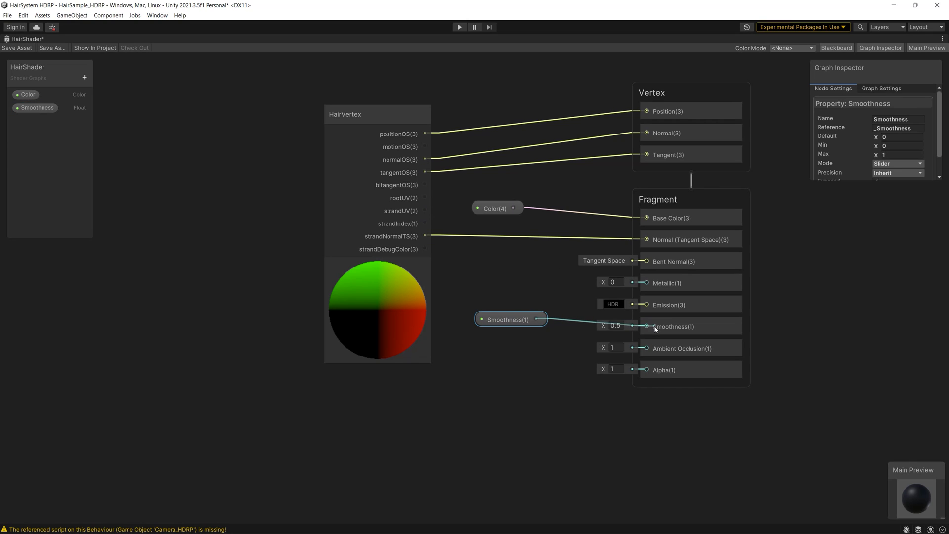
double_click(22, 39)
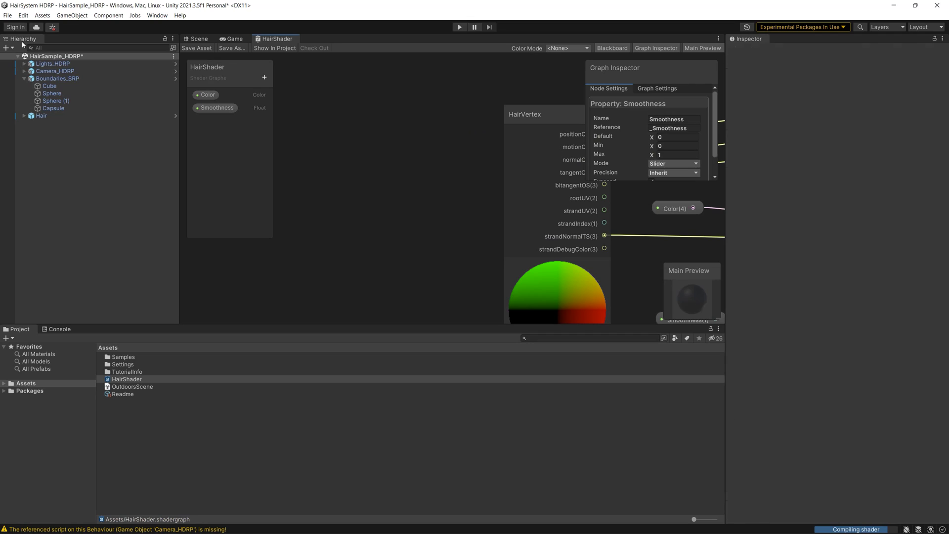
Step: Create a new material named HairMat in Assets and drag the HairShader graph onto it
right_click(147, 426)
mouse_move(222, 188)
mouse_move(350, 374)
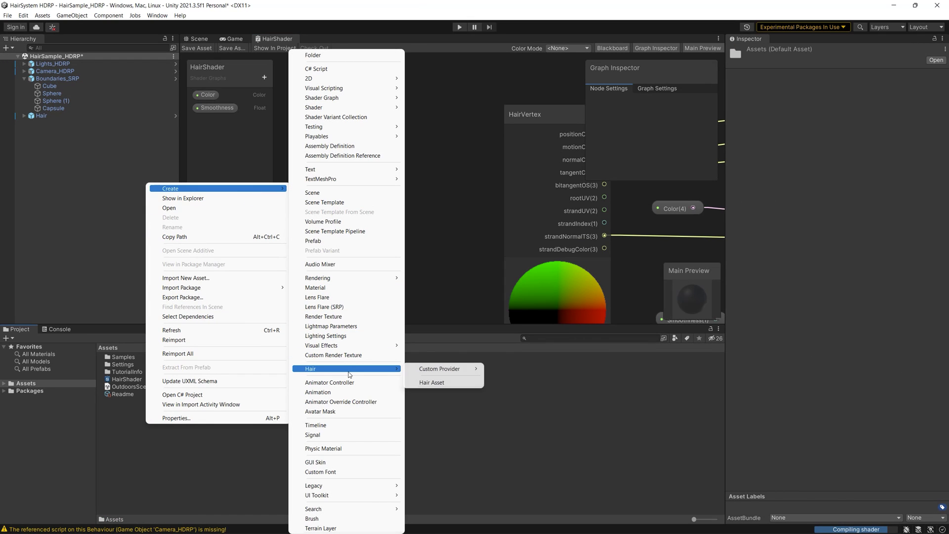
left_click(328, 292)
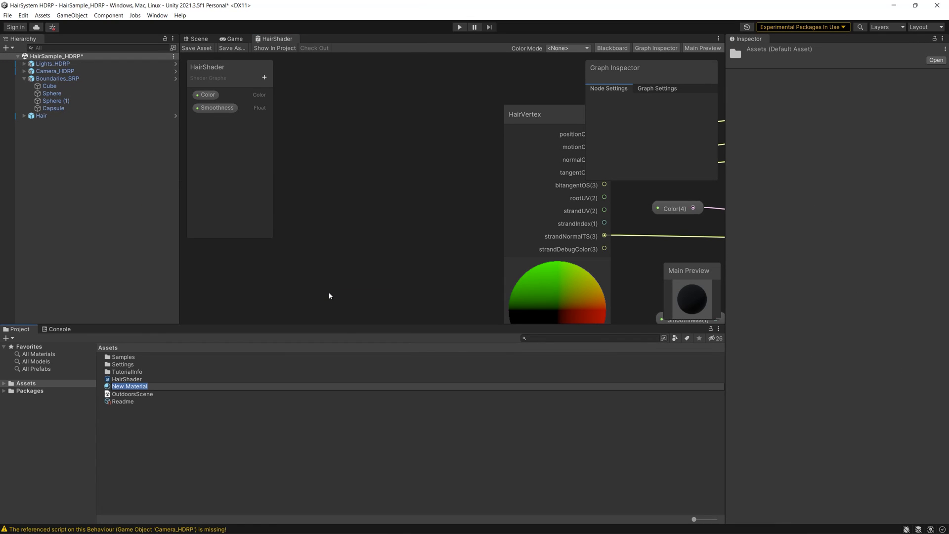
type("Hai")
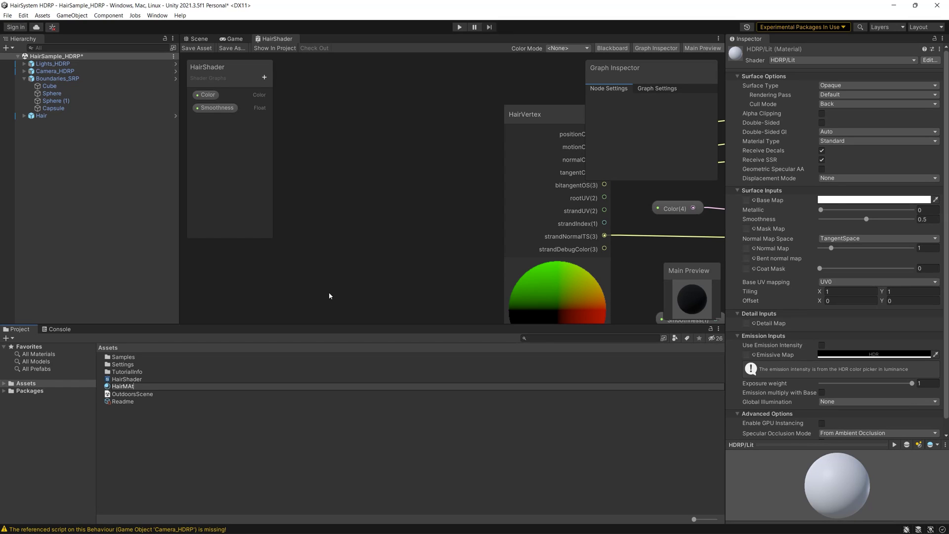
type("rMat")
key("Return")
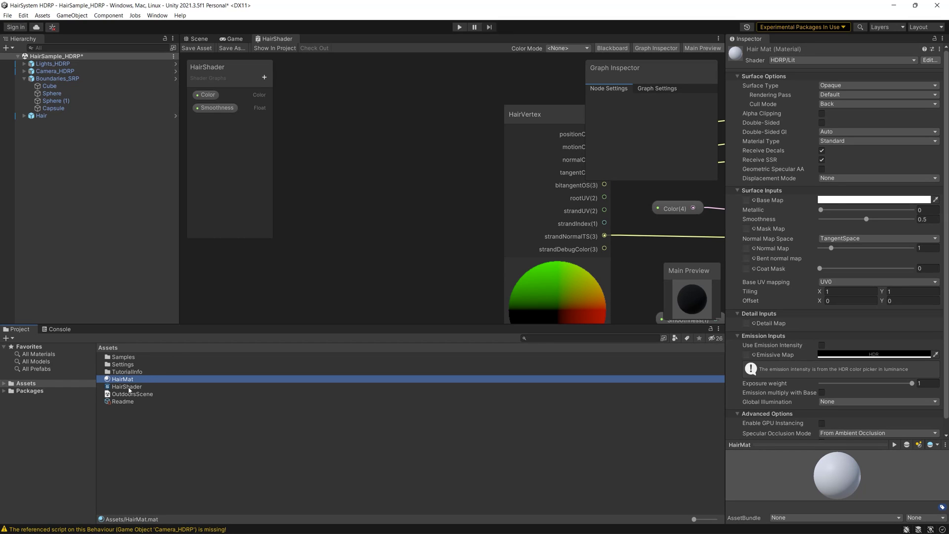
left_click_drag(129, 390, 123, 379)
Step: Unpack the Hair prefab into a plain object
left_click(43, 116)
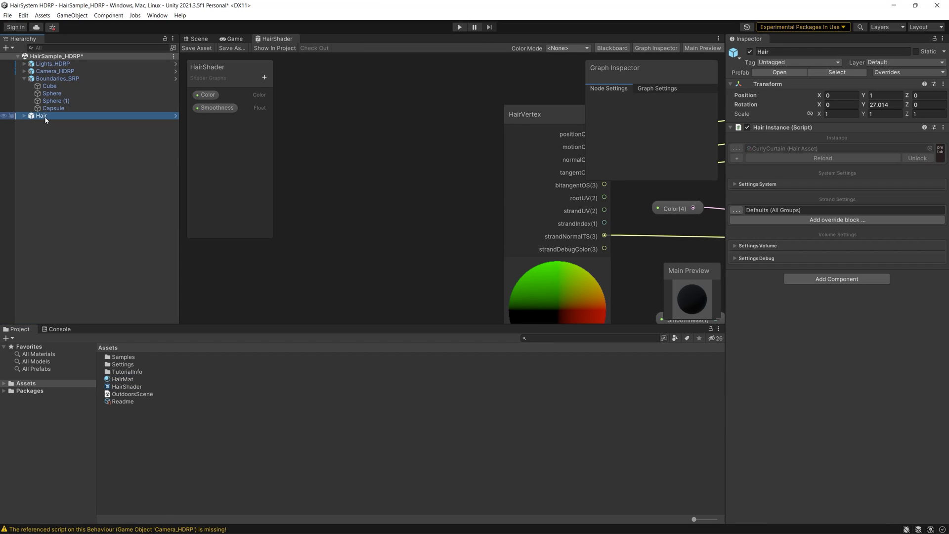
double_click(199, 39)
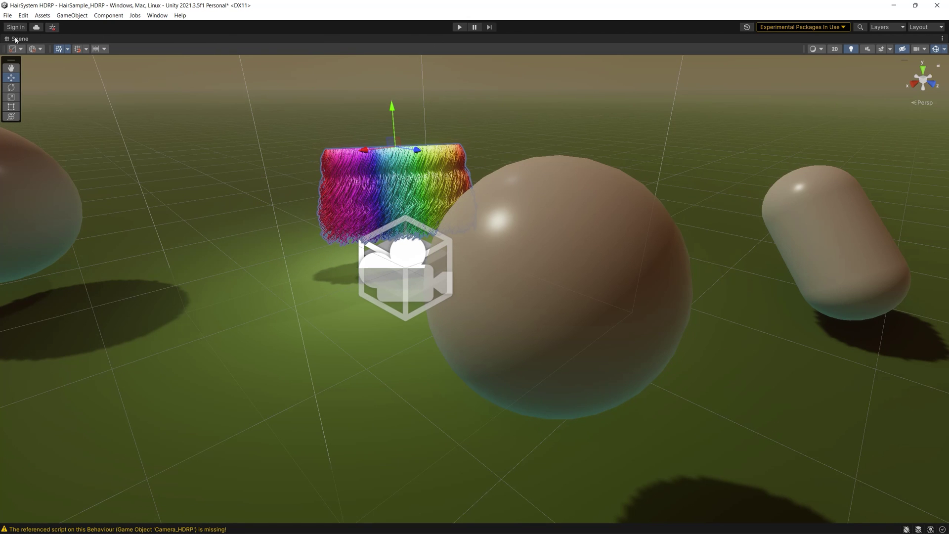
double_click(17, 39)
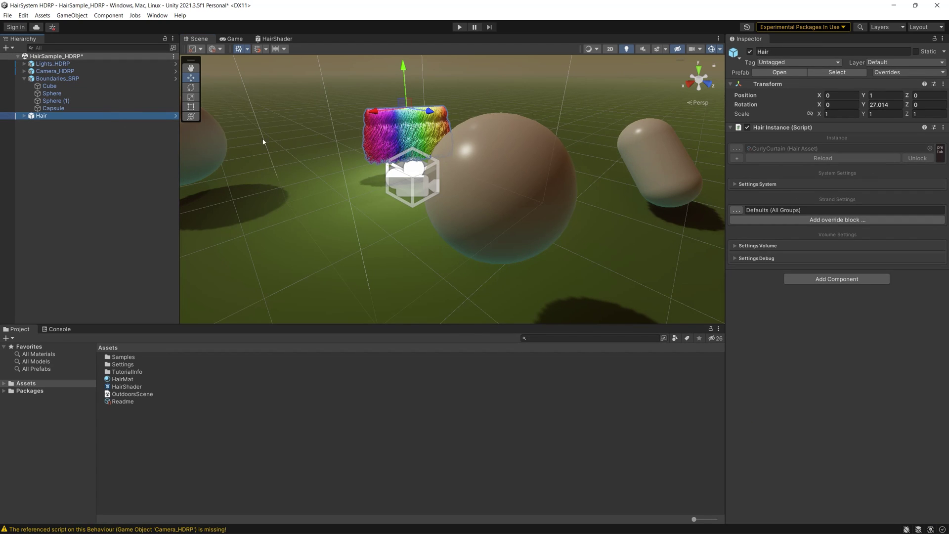
right_click(112, 118)
mouse_move(190, 228)
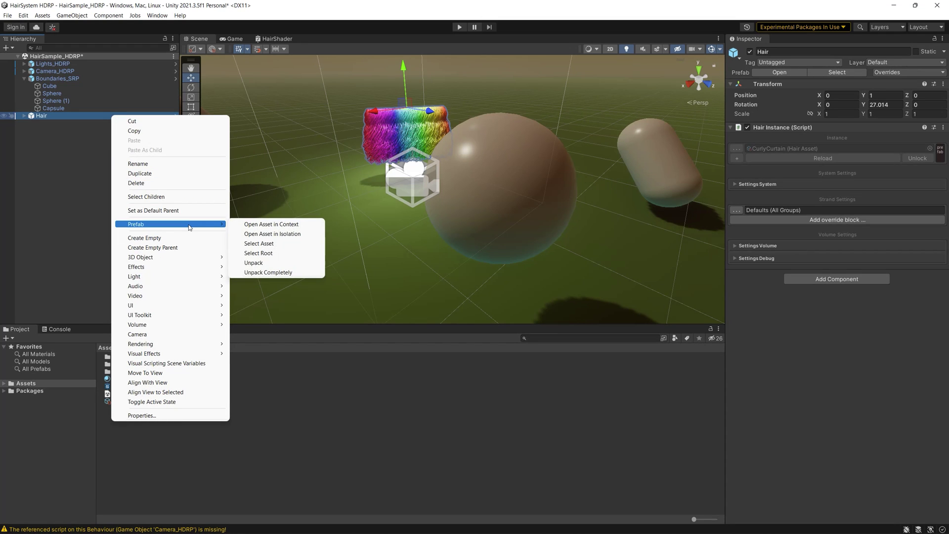
left_click(293, 268)
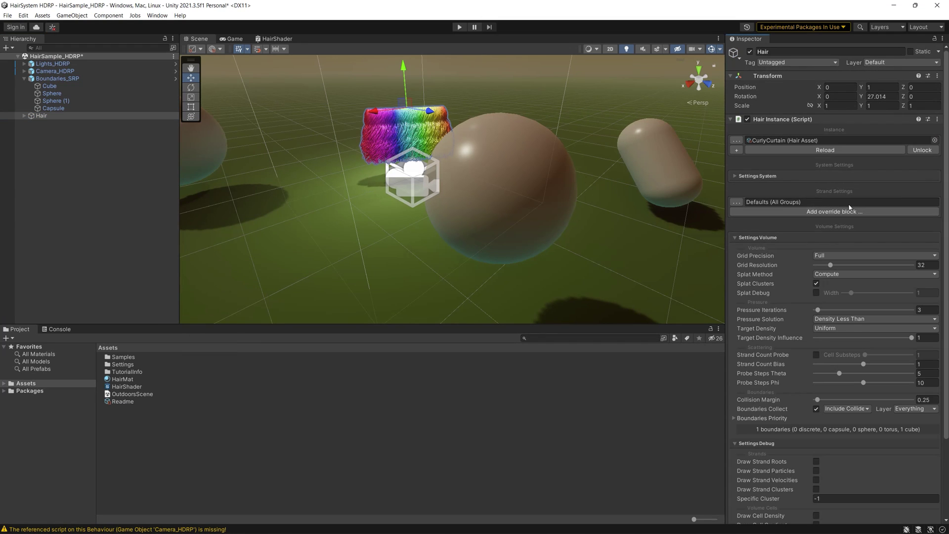
Step: Enable the strand Material override under Settings Strands and assign HairMat to it
left_click(736, 202)
left_click(773, 214)
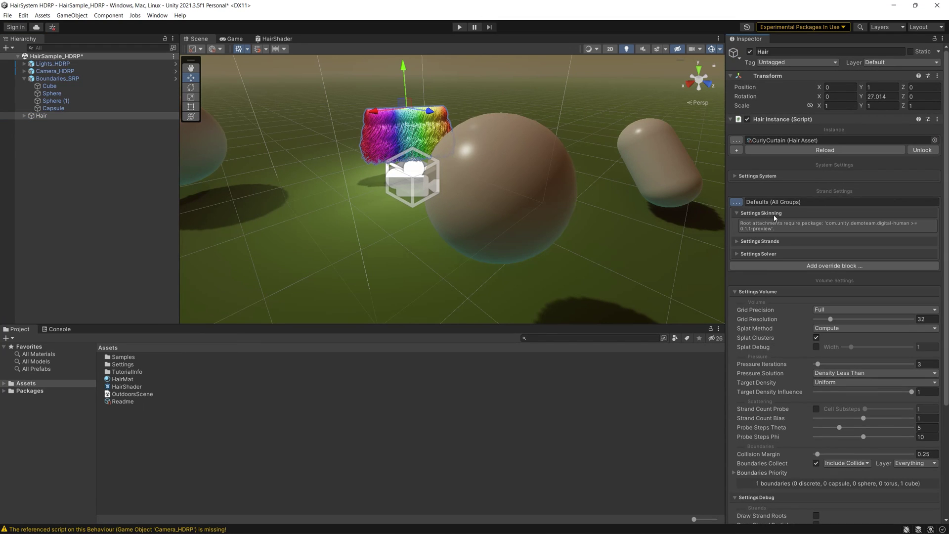
left_click(765, 242)
left_click(822, 263)
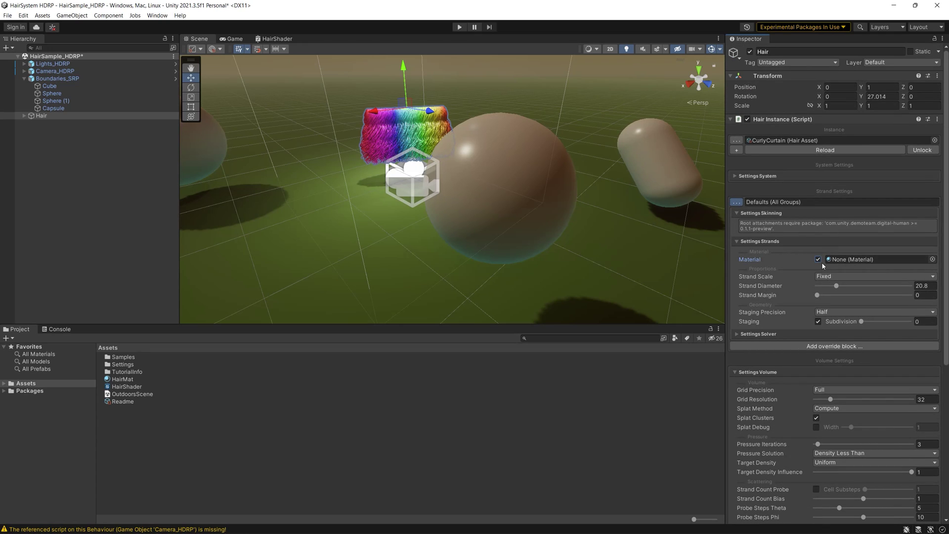
left_click_drag(122, 379, 188, 389)
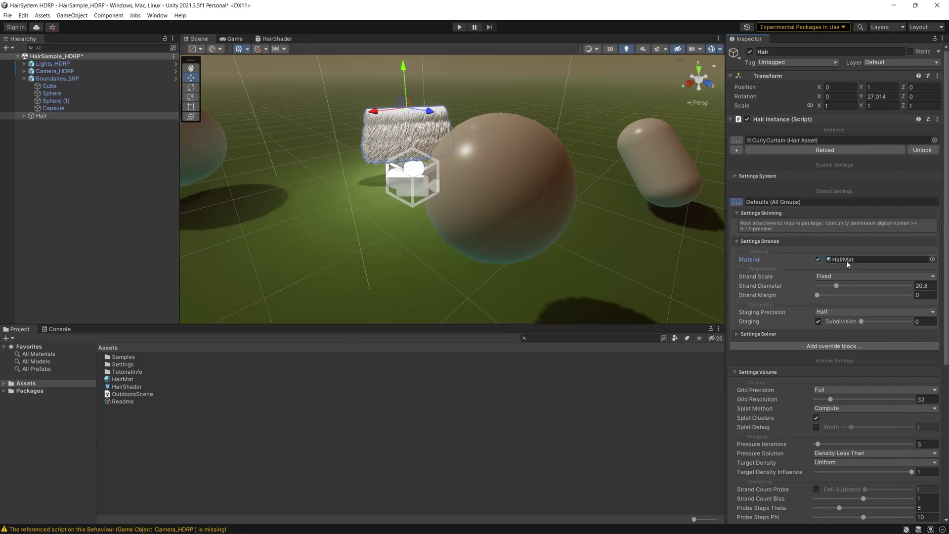
left_click(123, 379)
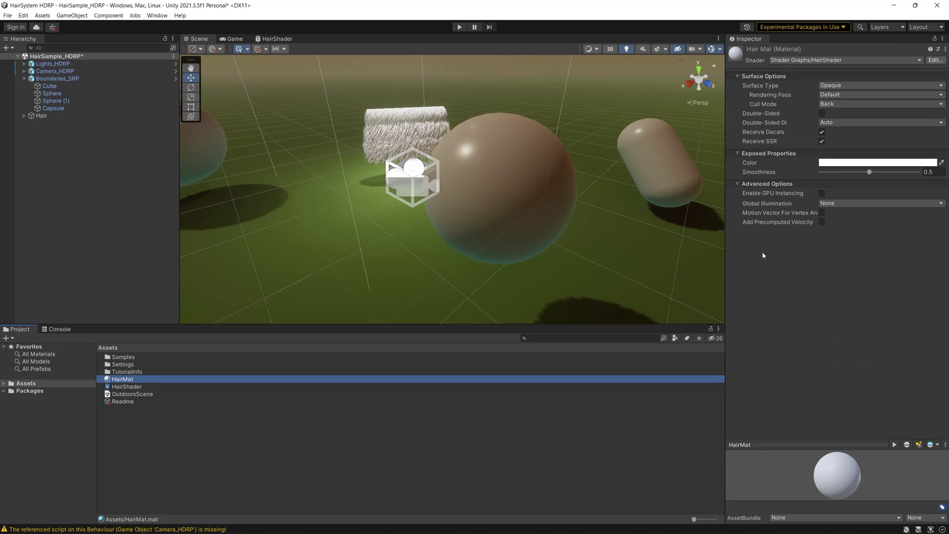
Step: Set HairMat's Color to golden orange (FFAF23) and raise its Smoothness to 0.976
left_click(831, 168)
right_click_drag(542, 186, 502, 137)
scroll(502, 137, "up", 10)
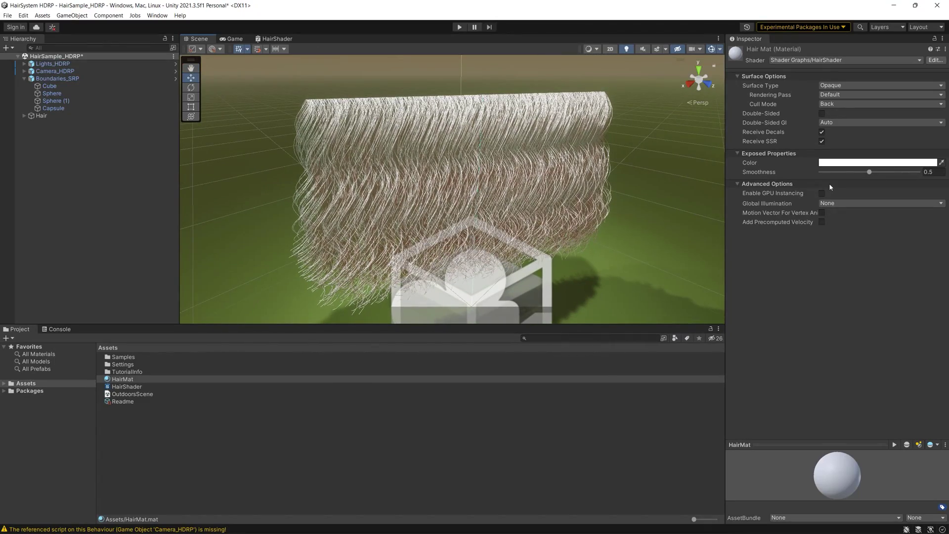
left_click(869, 162)
left_click(910, 210)
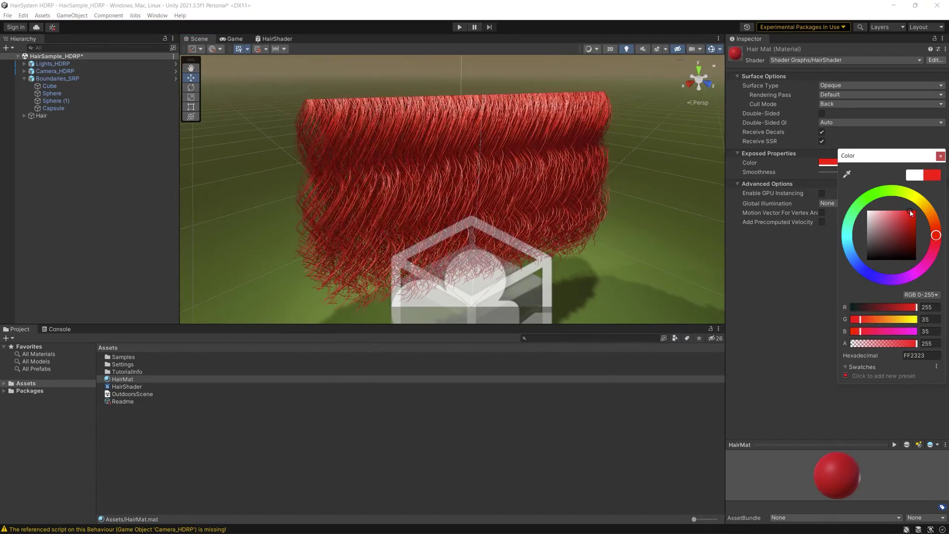
left_click_drag(922, 226, 846, 238)
left_click_drag(899, 213, 922, 215)
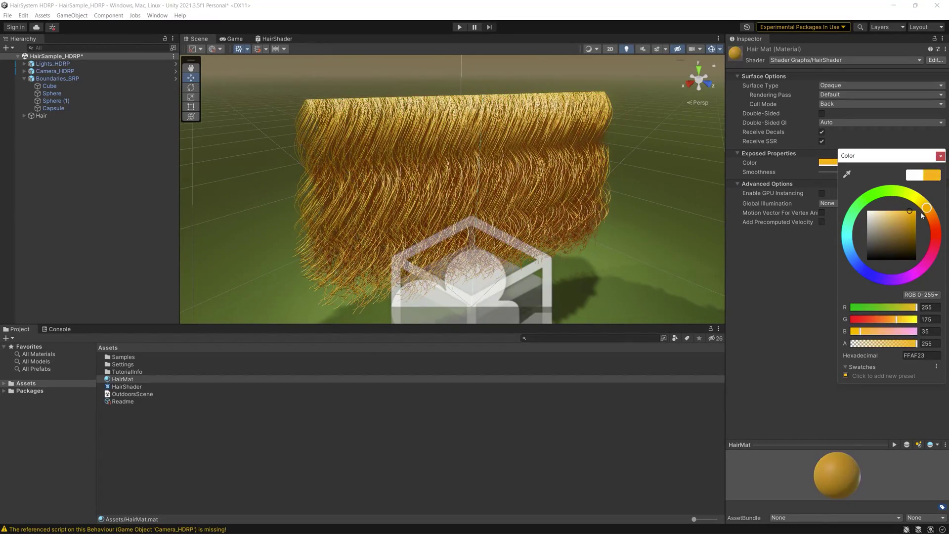
left_click(940, 157)
left_click_drag(871, 174, 915, 177)
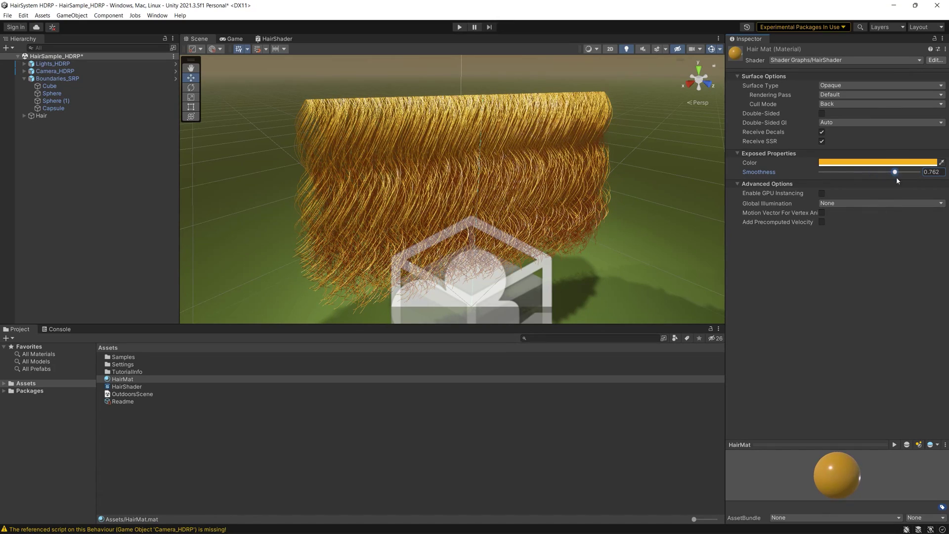
Step: Frame the Hair, raise Strand Diameter to 49.8, enter Play mode and adjust Strand Margin
left_click(610, 161)
key("f")
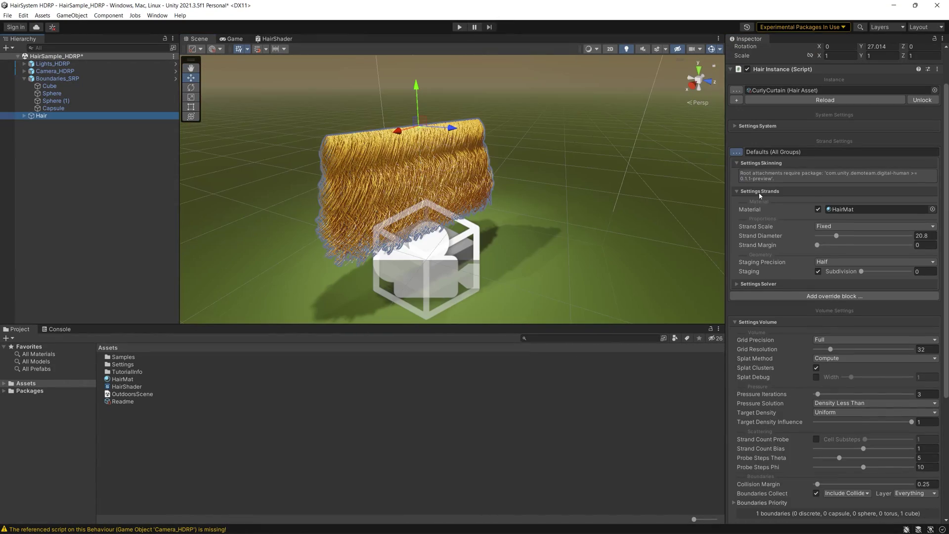
scroll(791, 217, "down", 3)
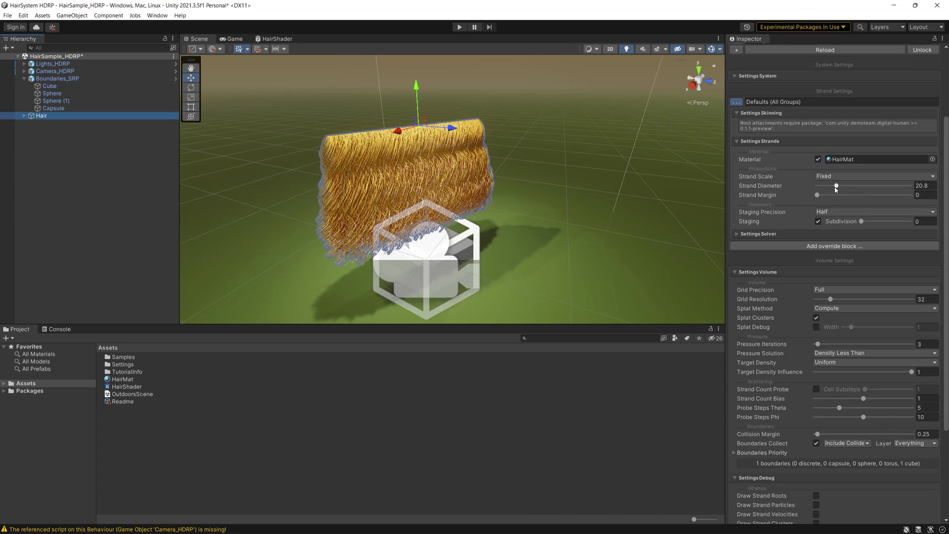
mouse_move(838, 189)
left_mouse_down()
mouse_move(867, 190)
mouse_move(825, 194)
left_mouse_up()
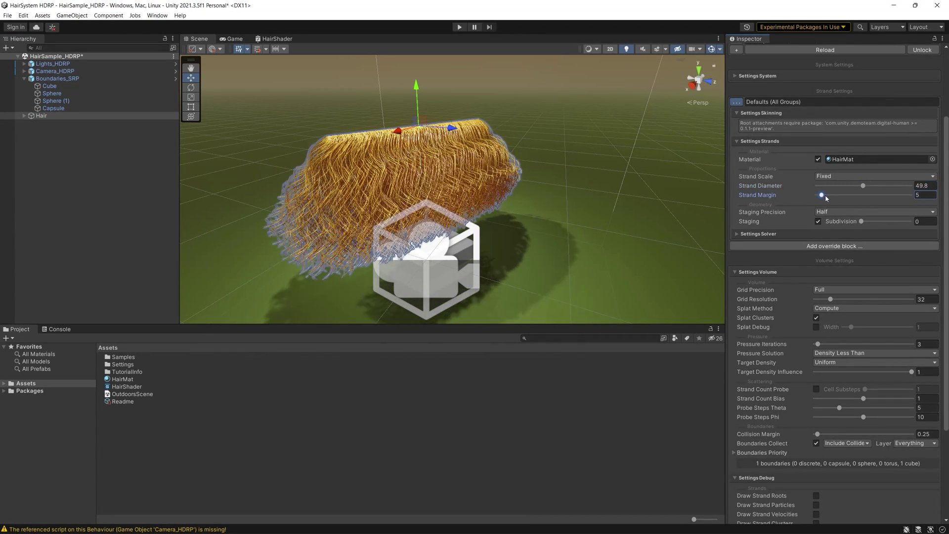
key("ctrl+p")
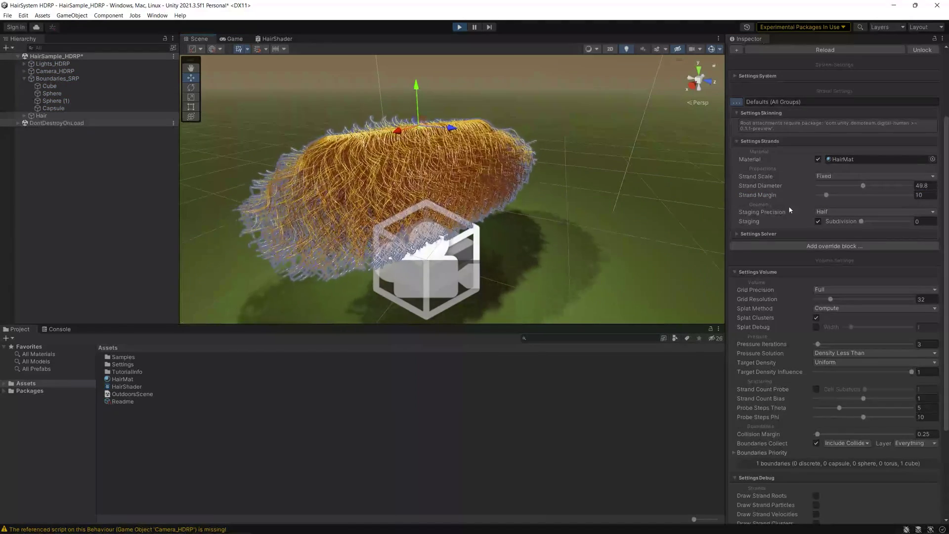
left_click_drag(827, 195, 866, 198)
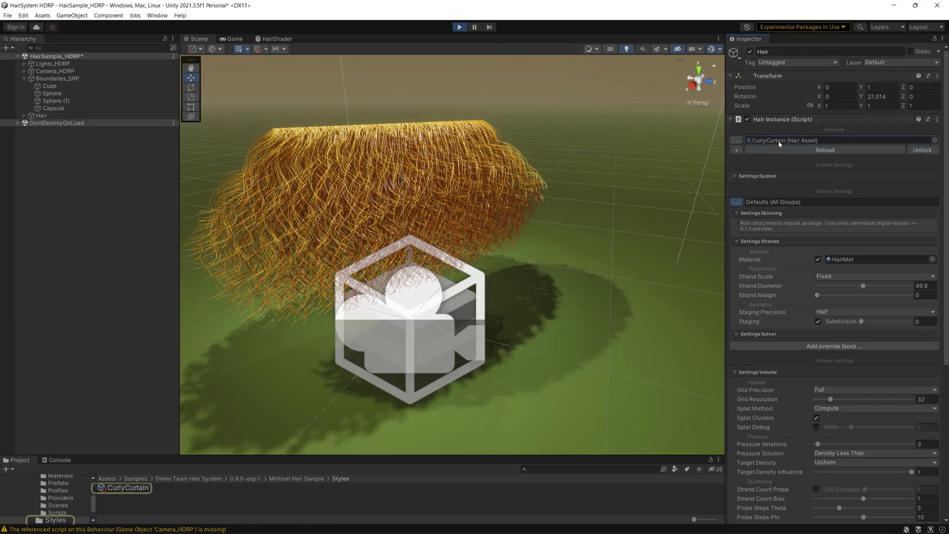
Step: Switch the CurlyCurtain Placement Primitive from Curtain to Brush
double_click(779, 142)
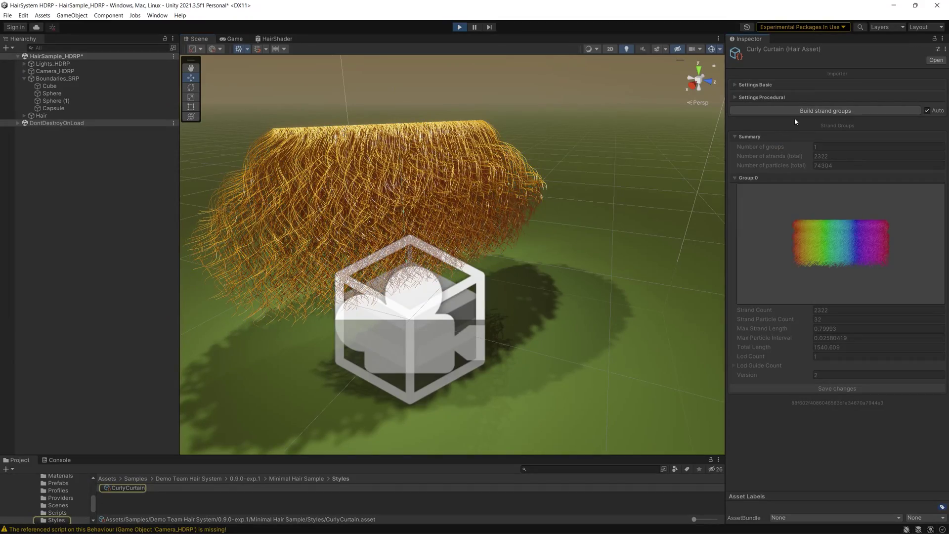
left_click(769, 85)
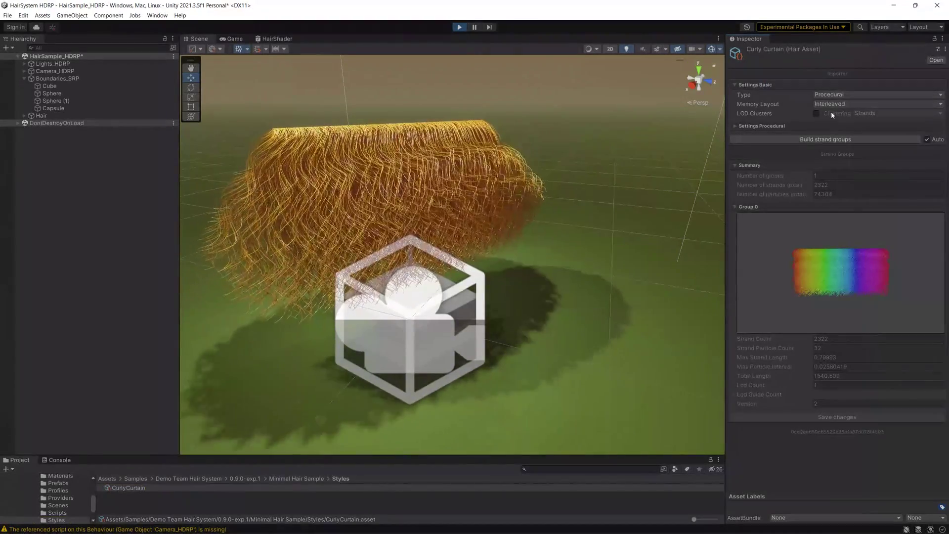
left_click(781, 126)
left_click(837, 153)
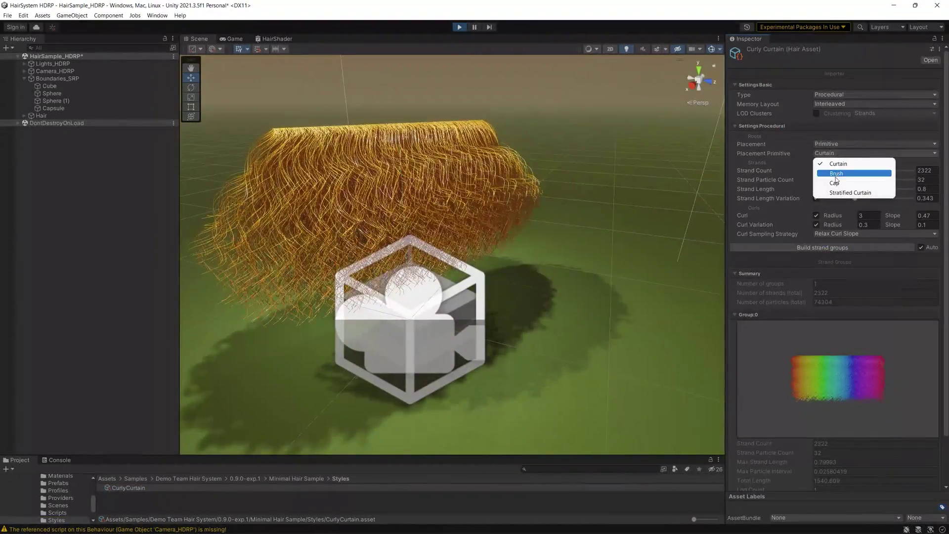
left_click(835, 171)
left_click_drag(530, 197, 550, 216)
left_click(444, 199)
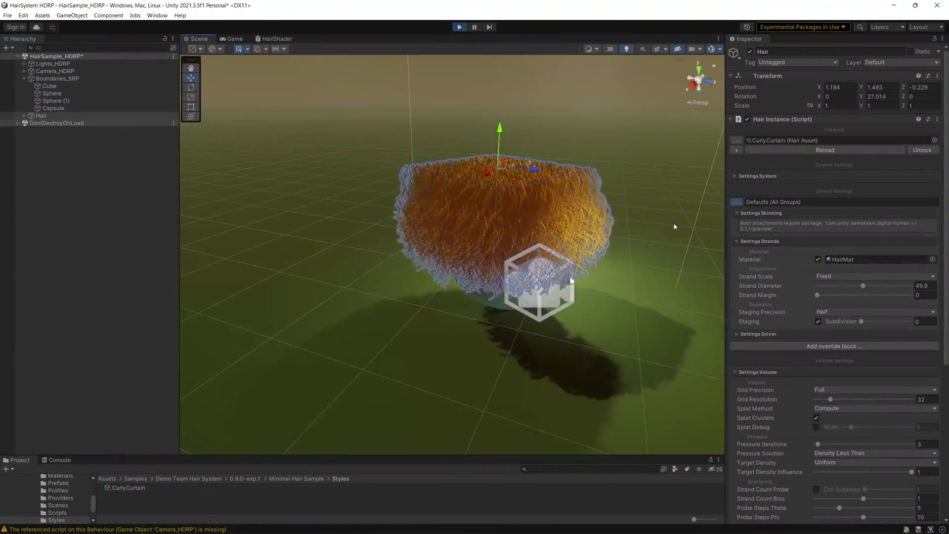
Step: Change the CurlyCurtain Placement Primitive to Cap so the hair covers the sphere
double_click(818, 141)
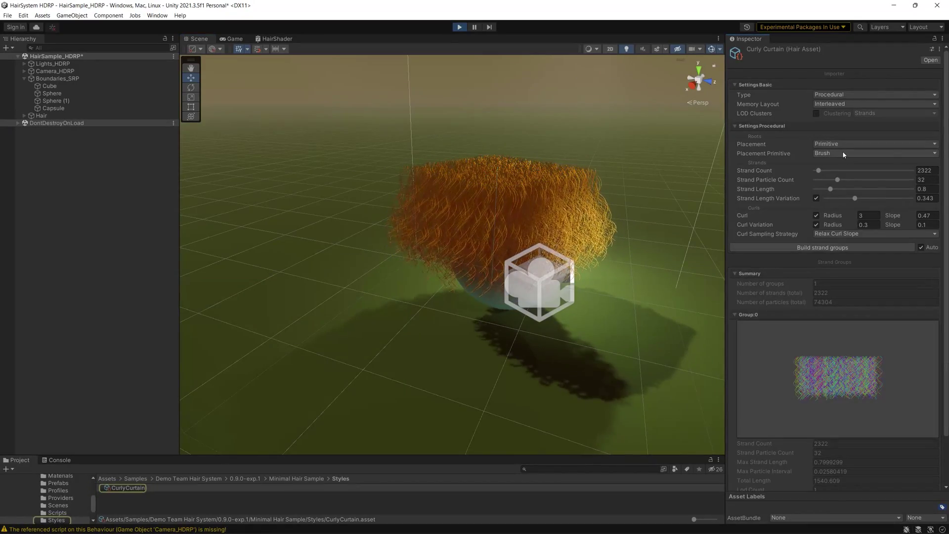
left_click(842, 153)
left_click(844, 183)
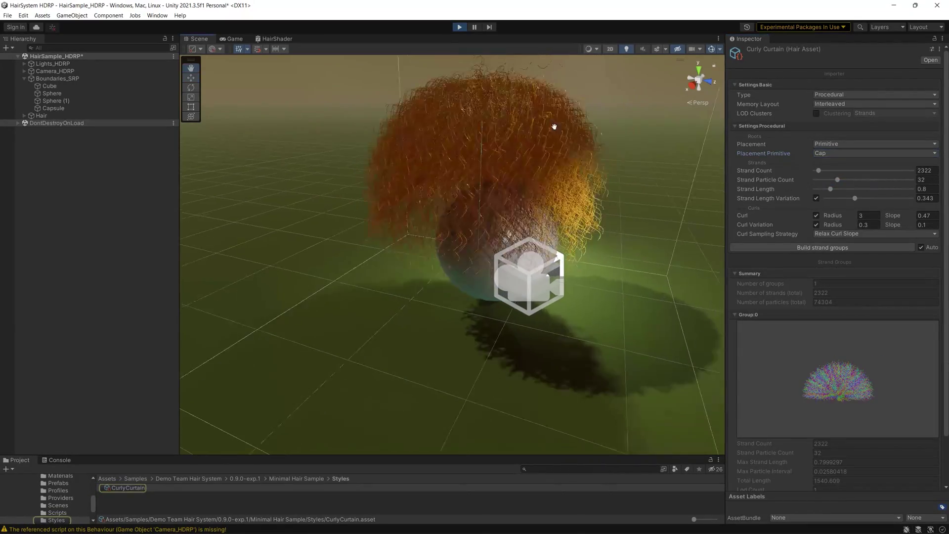
left_click(459, 103)
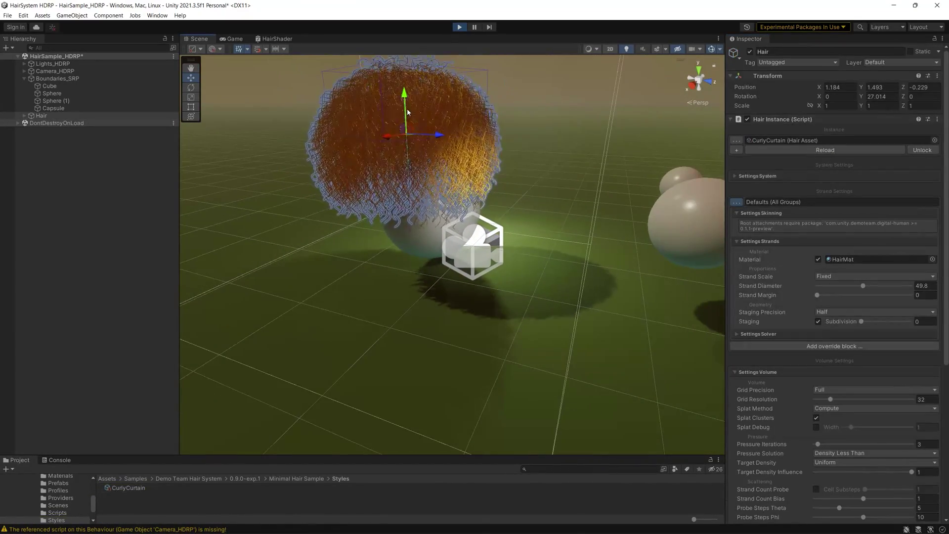
Step: Lower the Hair onto the sphere, untick Curl for straight strands, and shift it off-centre
left_click_drag(408, 112, 577, 141)
left_click(552, 146)
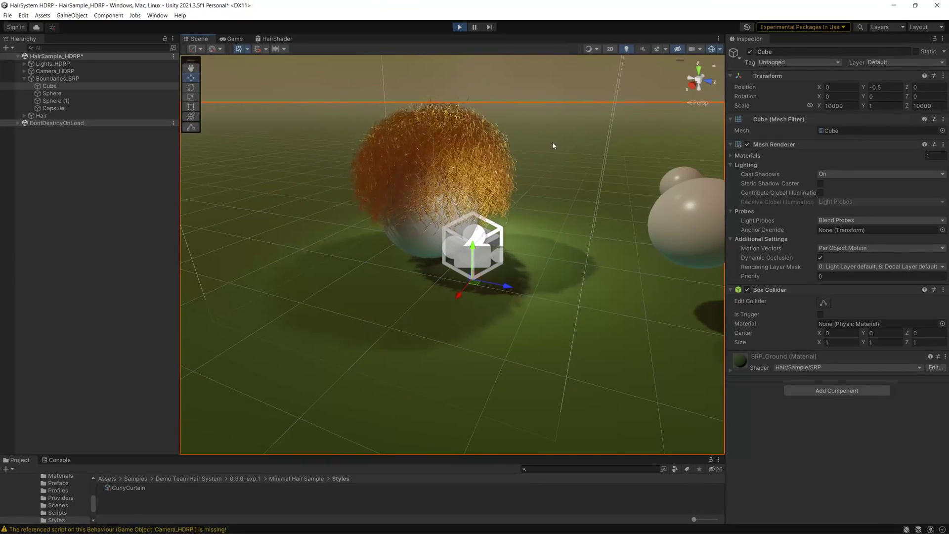
left_click(451, 155)
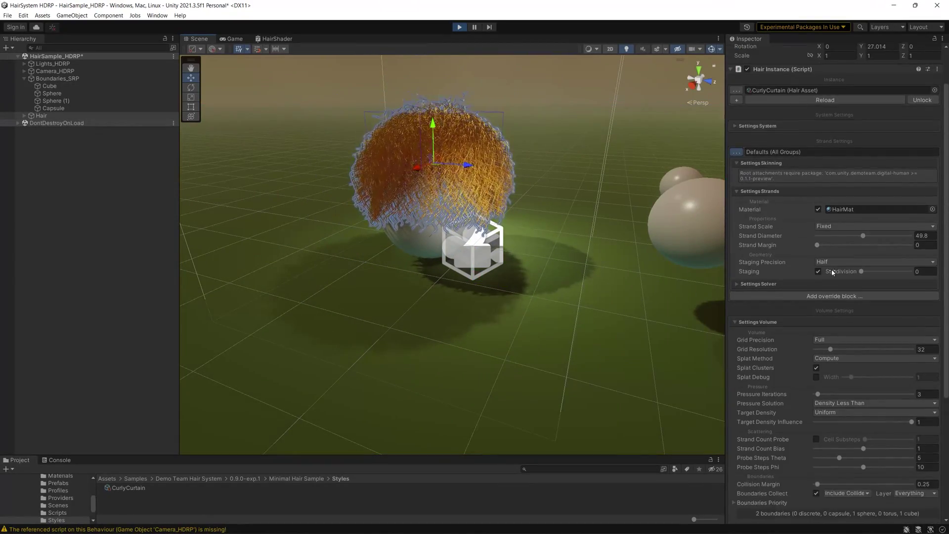
double_click(785, 140)
left_click(816, 191)
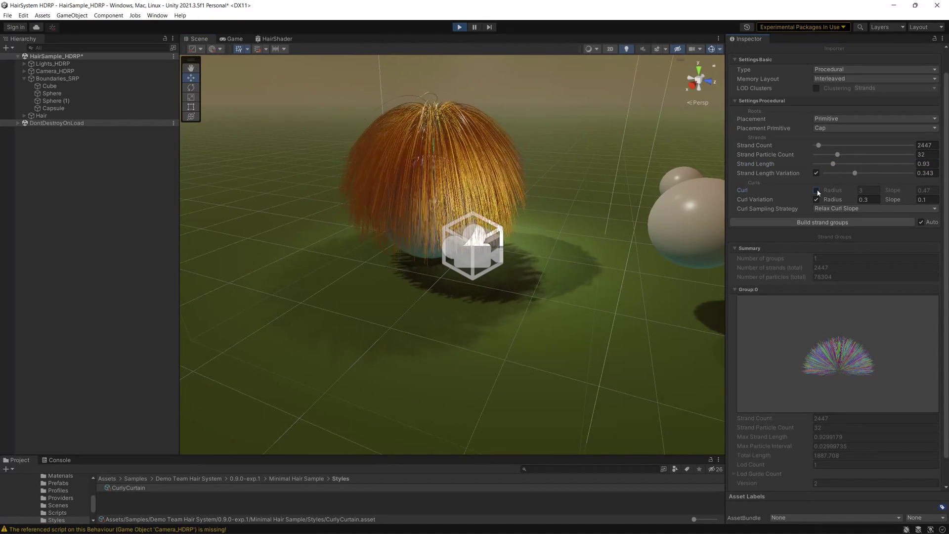
left_click(438, 126)
left_click_drag(434, 164, 442, 186)
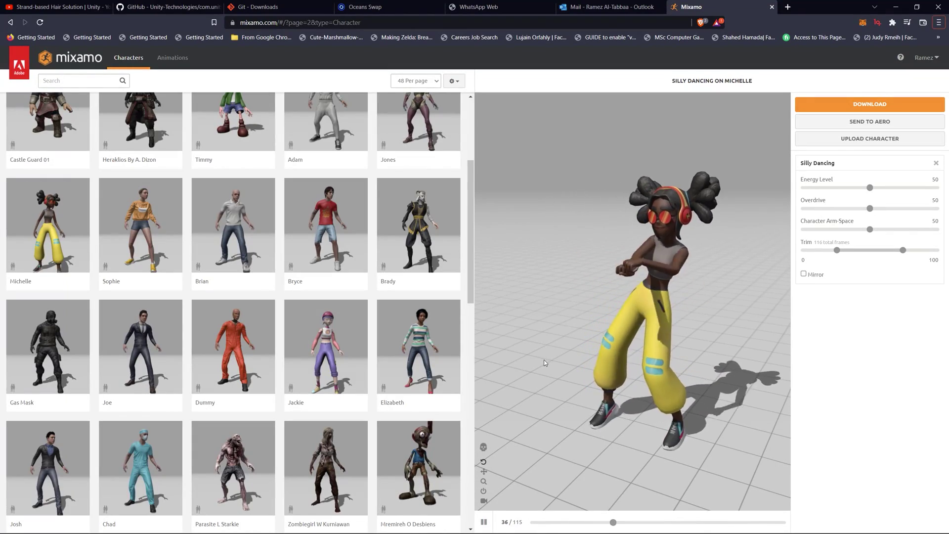
Step: Back in Unity, enlarge the Scene view and expand the Silly Dancing rig to HairHolderr
left_click(586, 525)
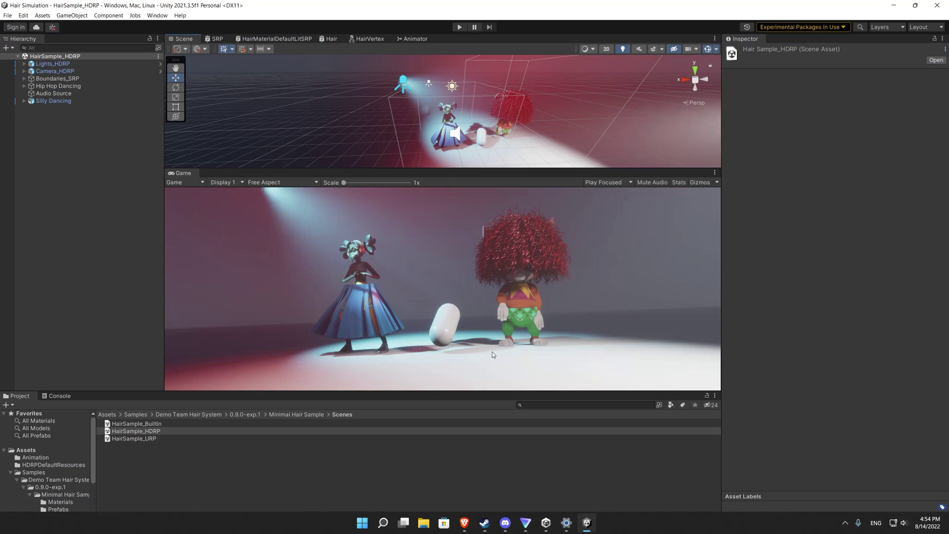
left_click_drag(351, 170, 445, 265)
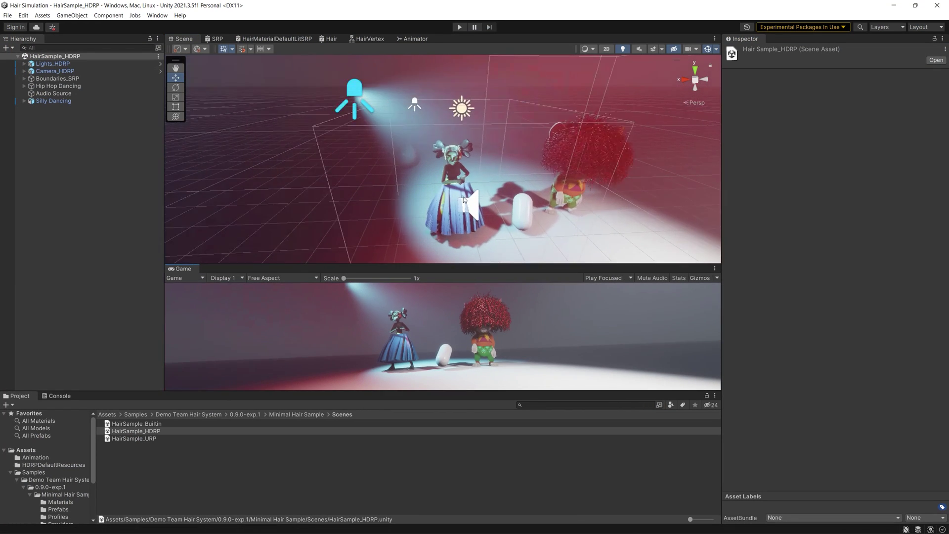
scroll(491, 166, "up", 5)
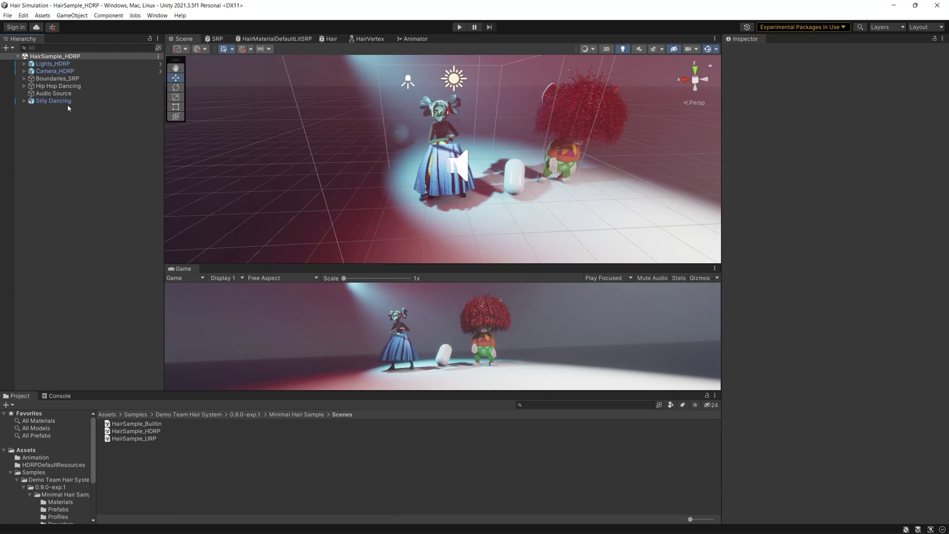
left_click(67, 102)
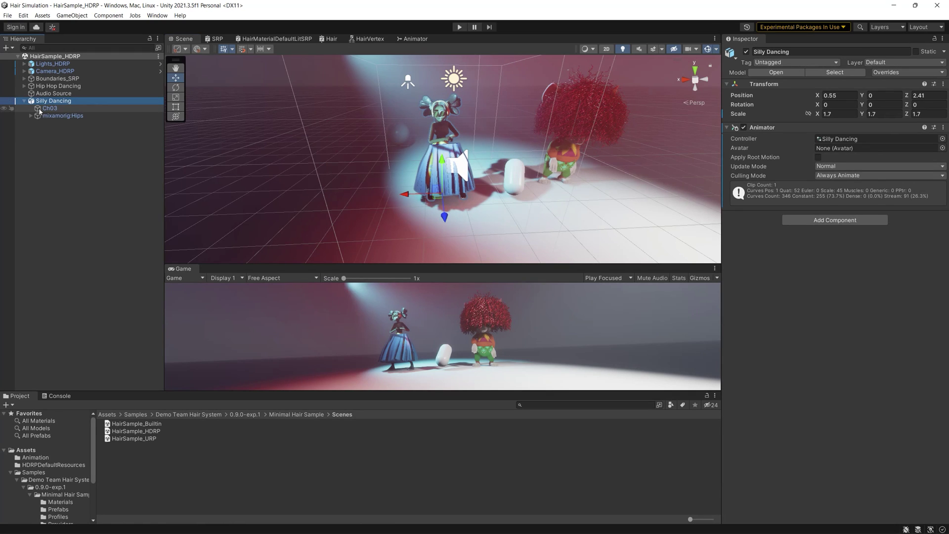
left_click(34, 117)
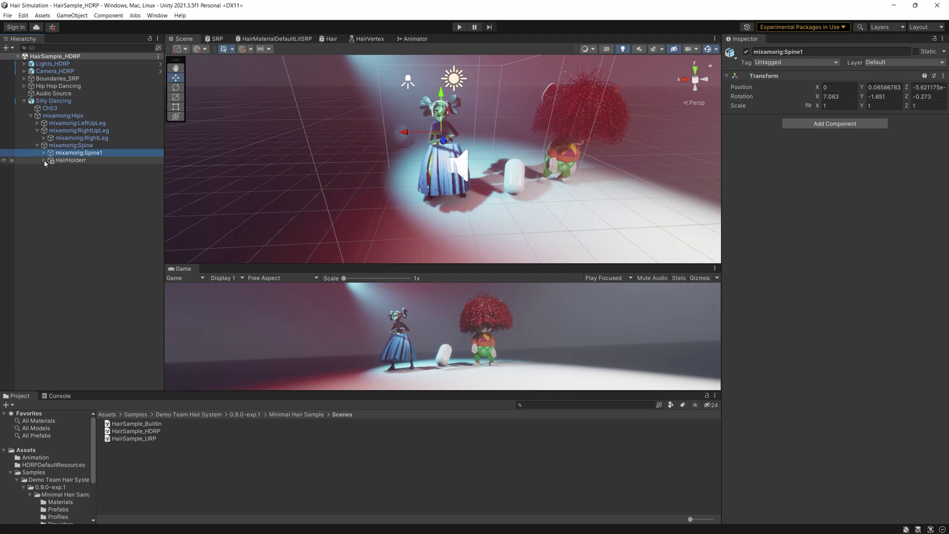
left_click(64, 160)
right_click_drag(381, 167, 420, 168)
right_click_drag(541, 164, 488, 147)
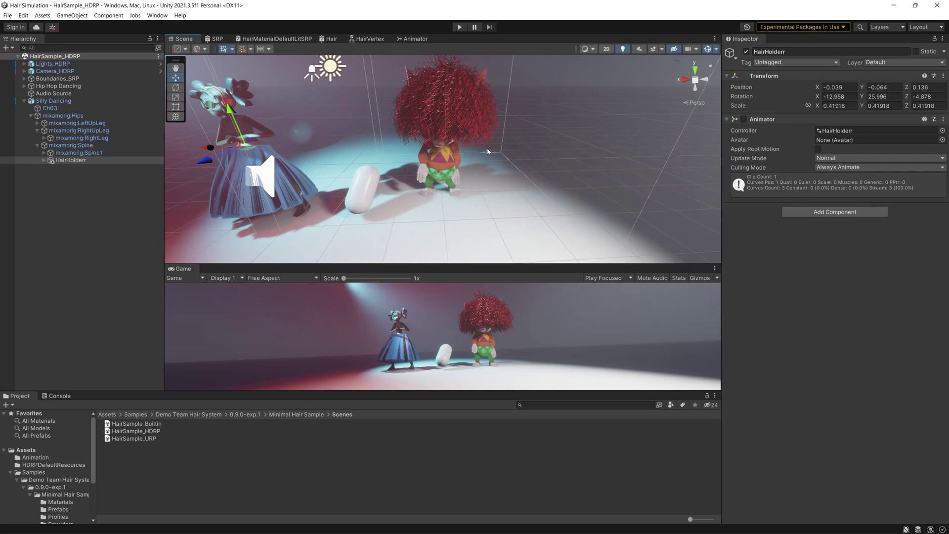
Step: Expand the Hip Hop Dancing rig down to its mixamorig:Head bone
left_click(24, 87)
left_click(31, 93)
left_click(46, 101)
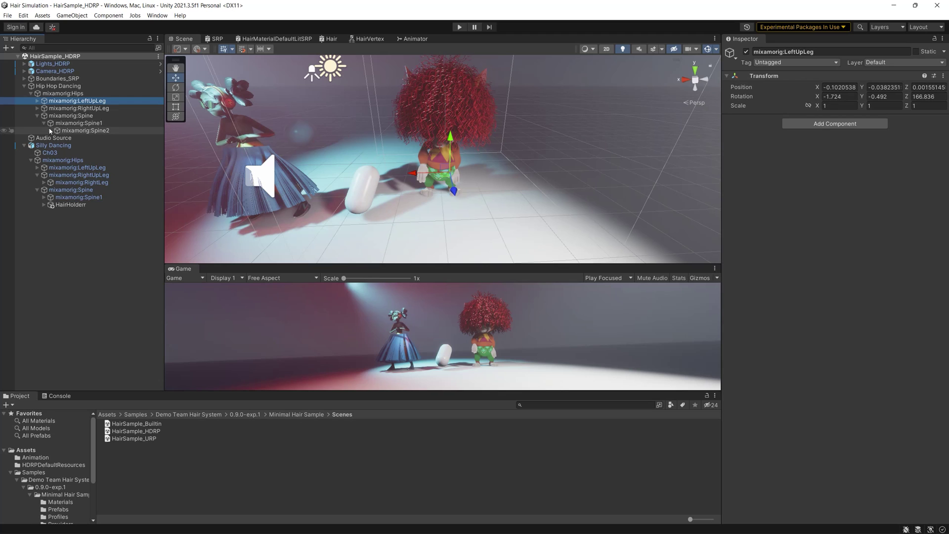
left_click(56, 146)
left_click(82, 154)
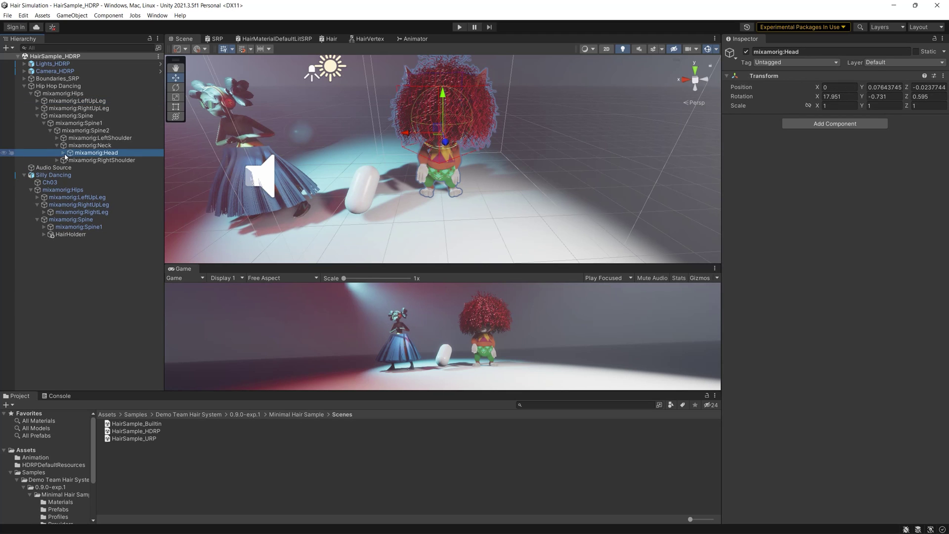
Step: Play the scene so both characters dance with the curly hair simulating
mouse_move(448, 137)
middle_mouse_down()
mouse_move(405, 149)
mouse_move(415, 126)
mouse_move(396, 139)
mouse_move(457, 125)
middle_mouse_up()
scroll(456, 125, "down", 2)
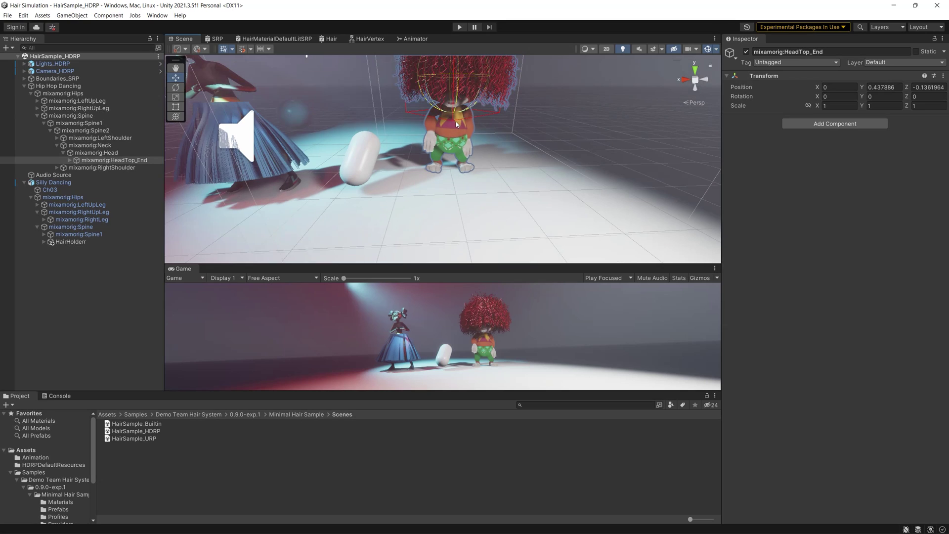
left_click(460, 27)
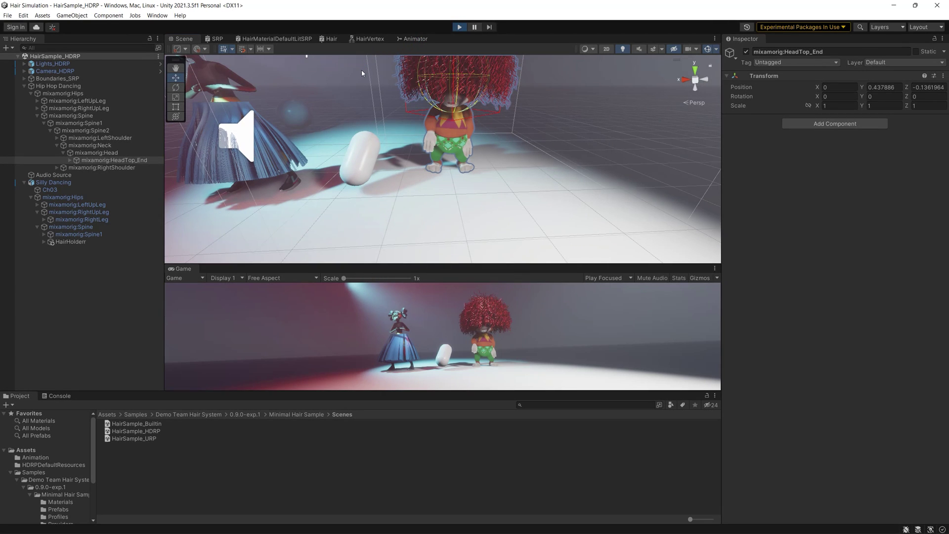
left_click(621, 275)
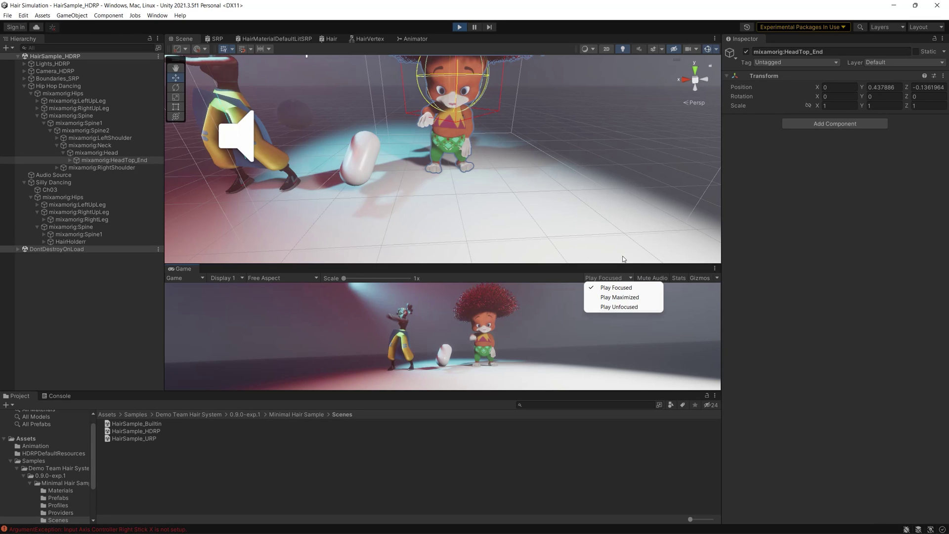
left_click(786, 213)
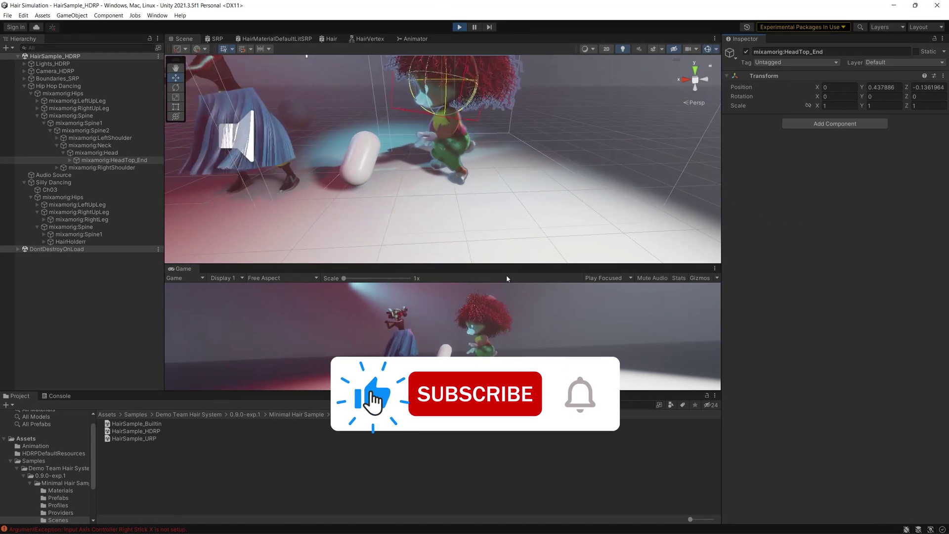
left_click_drag(506, 266, 513, 327)
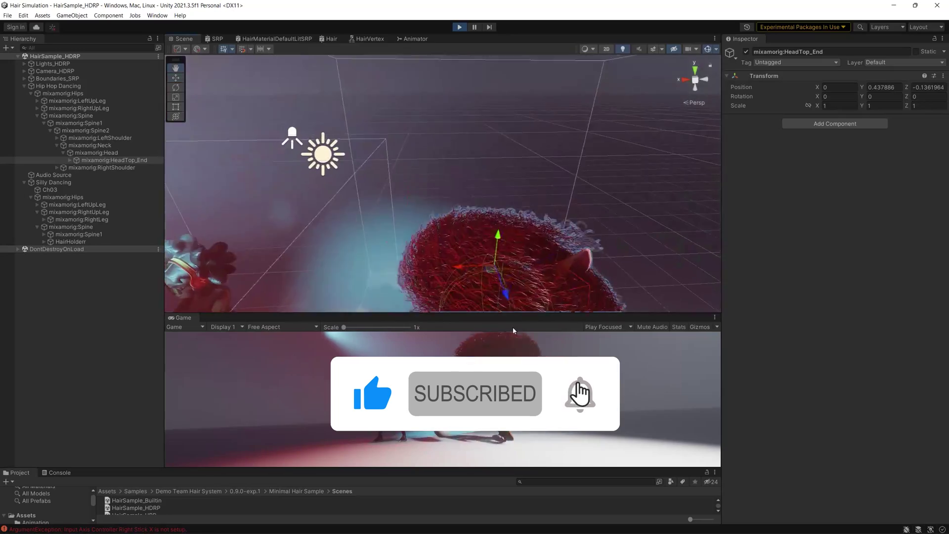
scroll(529, 229, "down", 5)
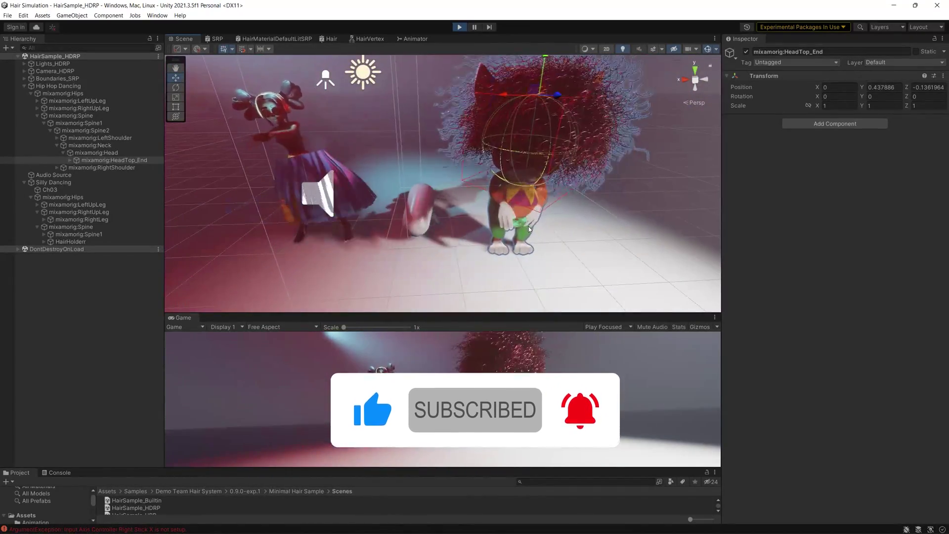
scroll(526, 229, "down", 3)
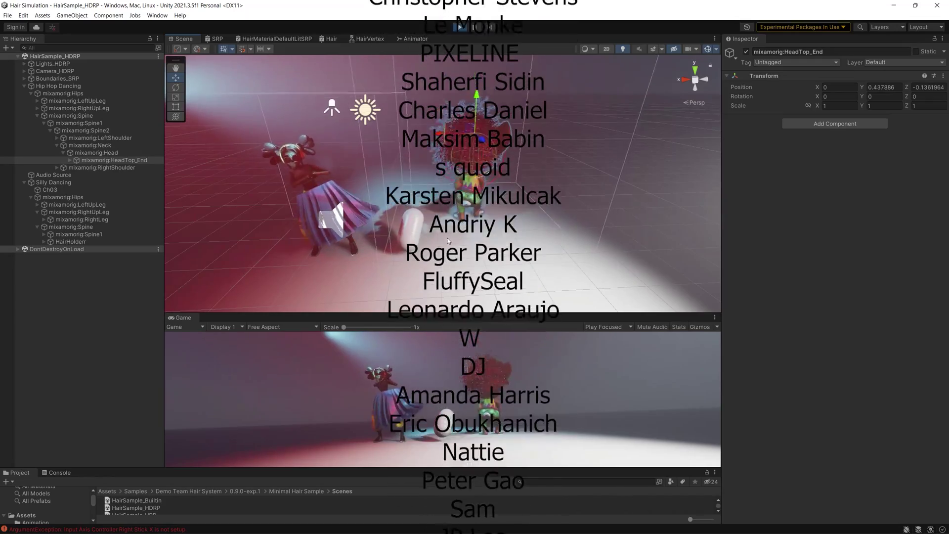
scroll(448, 241, "up", 4)
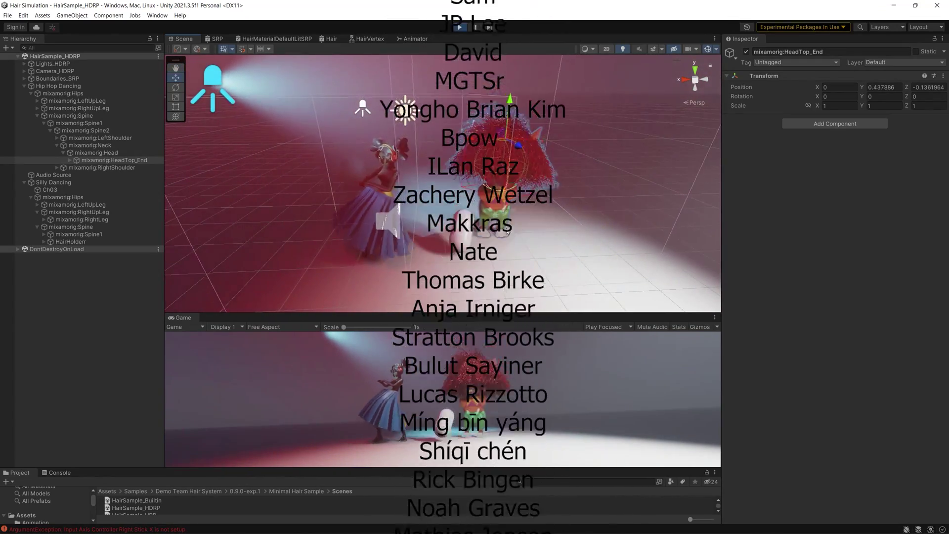